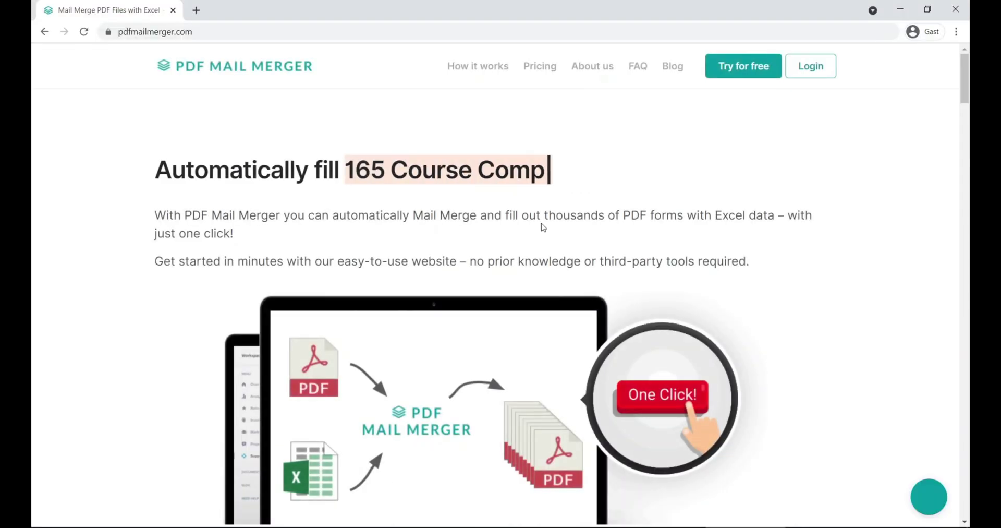
pyautogui.click(755, 67)
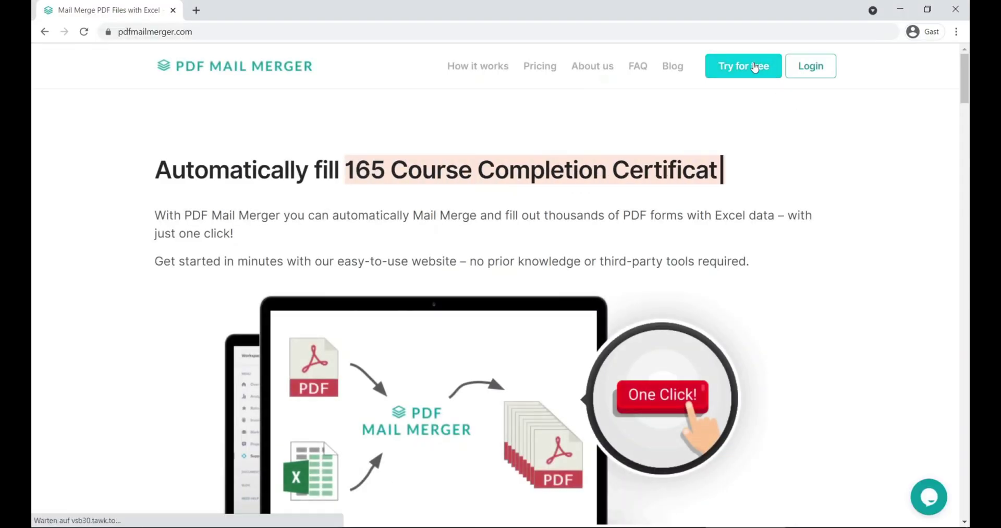
pyautogui.write('Sebastian')
pyautogui.press('Tab')
pyautogui.write('Sc')
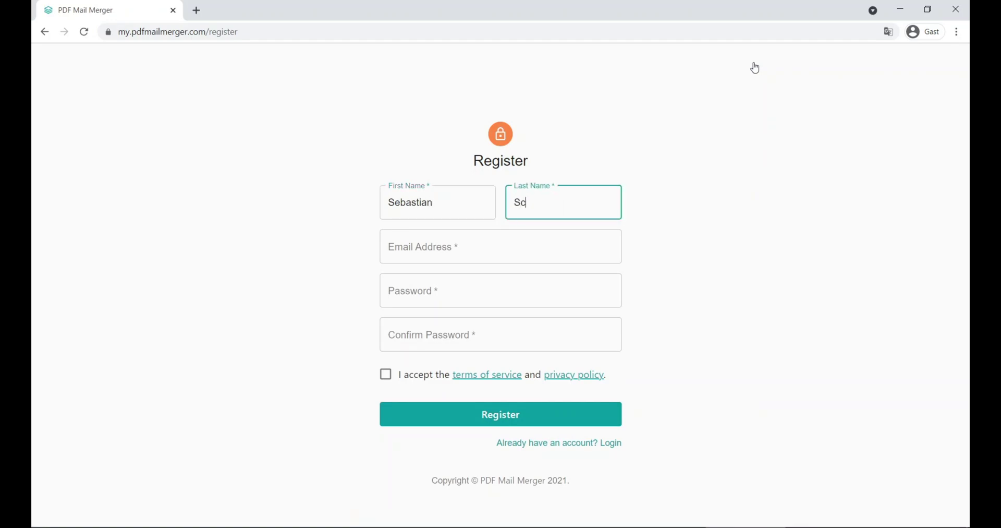
pyautogui.write('hrade')
pyautogui.press('Tab')
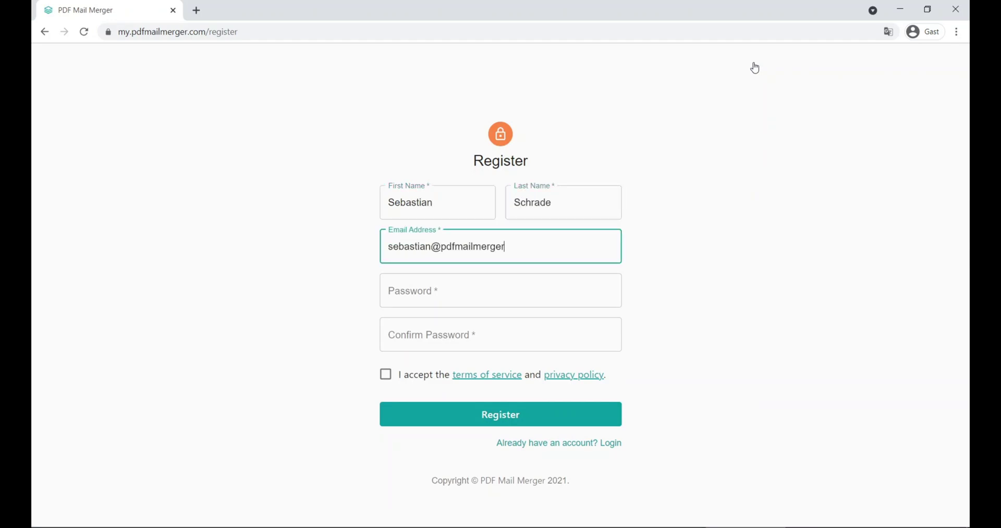
# Step: Enter and confirm the password, accept the terms, and submit the registration
pyautogui.press('Tab')
pyautogui.write('***')
pyautogui.press('Tab')
pyautogui.write('*')
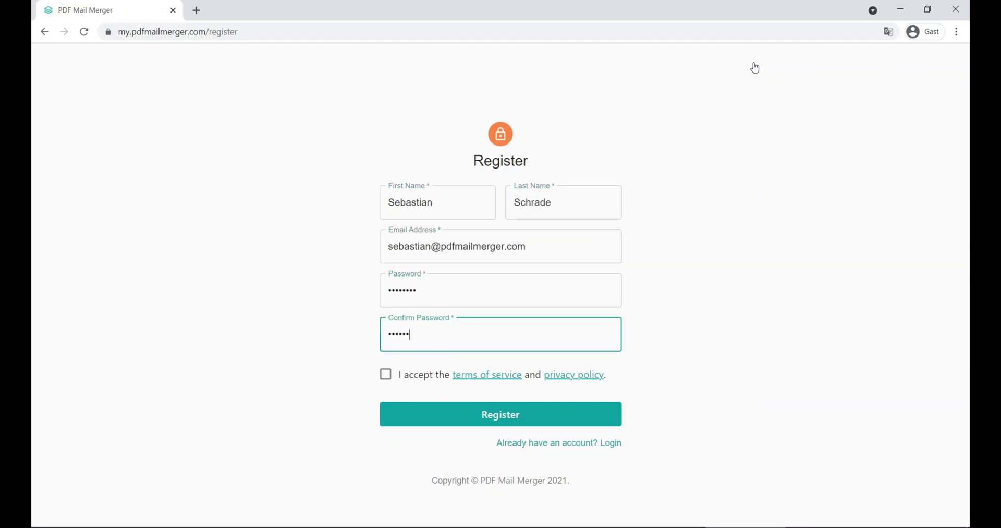
pyautogui.write('**')
pyautogui.click(385, 374)
pyautogui.click(494, 417)
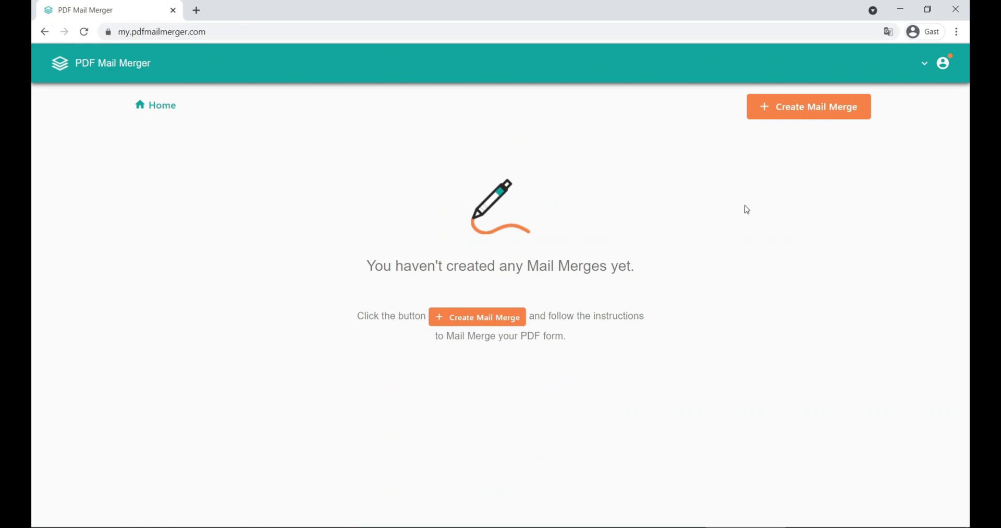
# Step: Create a new mail merge with International Student Application Form.pdf as its PDF form
pyautogui.click(808, 113)
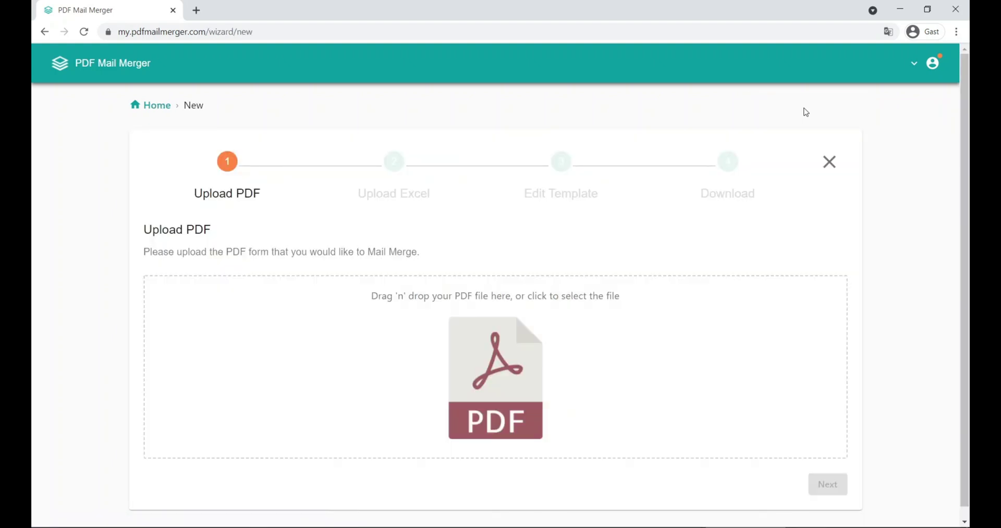
pyautogui.click(513, 310)
pyautogui.click(249, 97)
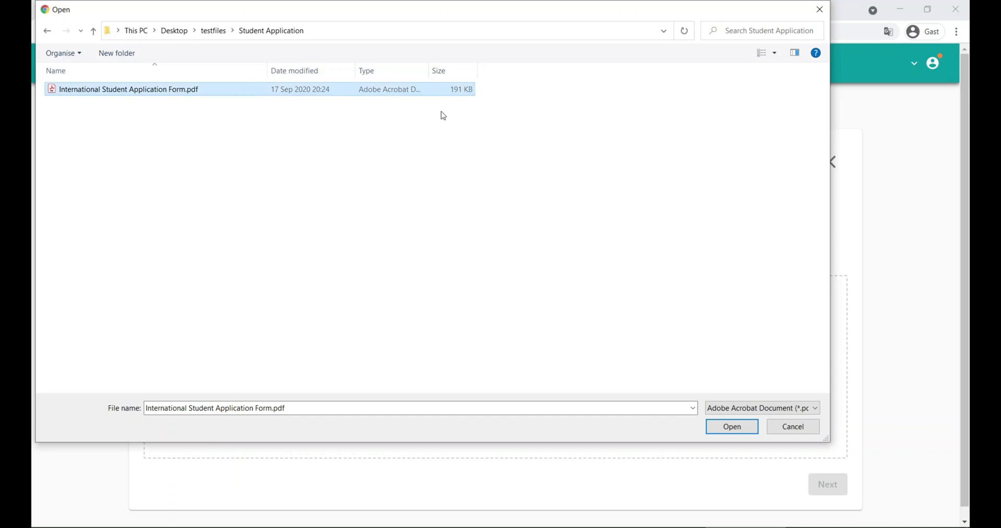
pyautogui.click(732, 427)
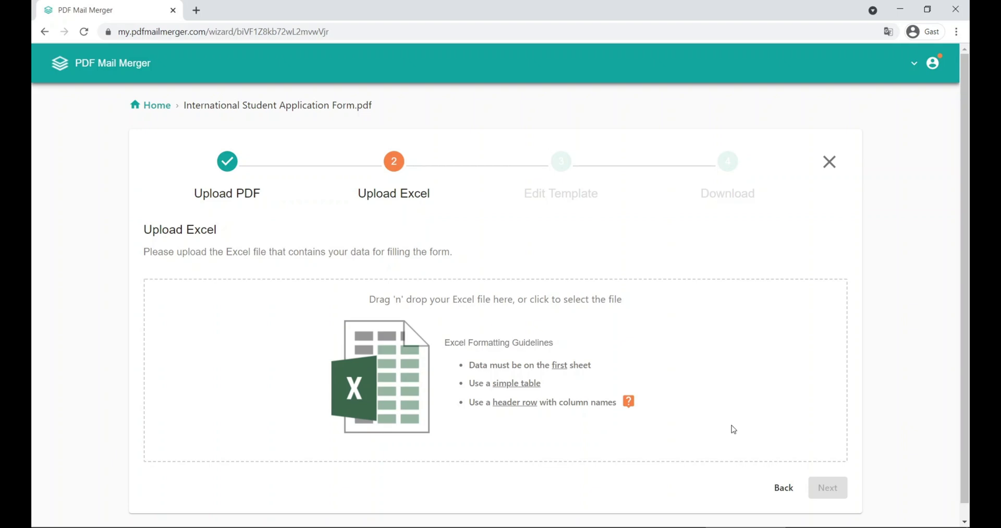
# Step: Upload the Applicants.xlsx workbook through the Excel drop zone
pyautogui.click(734, 428)
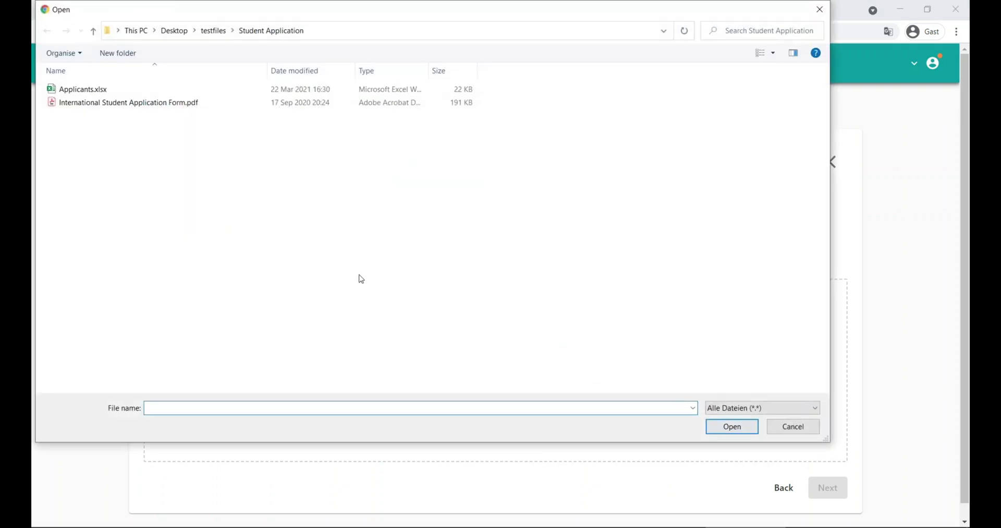
pyautogui.click(115, 94)
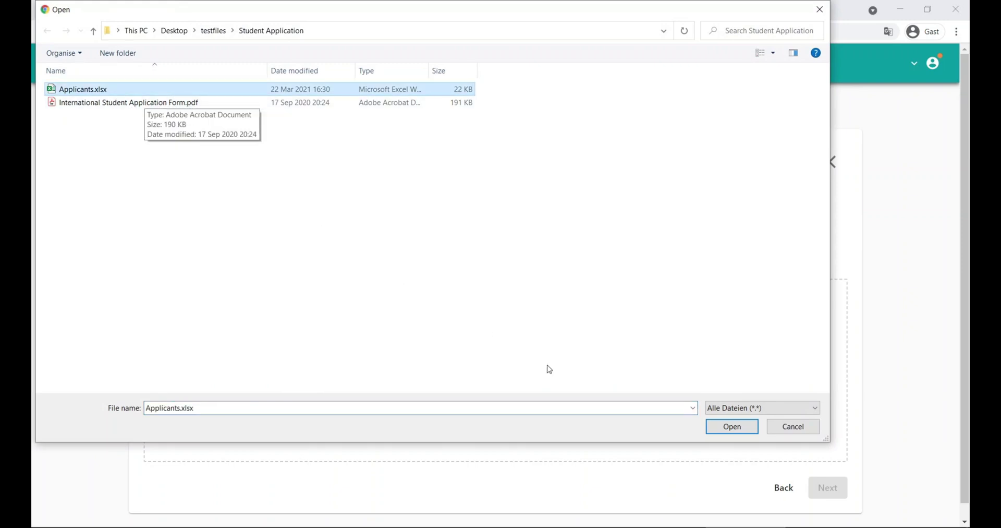
pyautogui.click(731, 427)
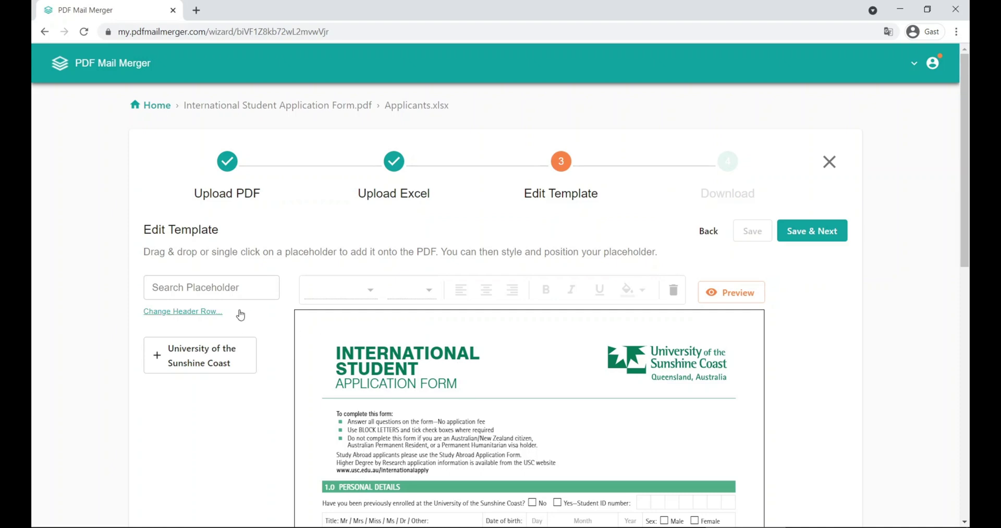
# Step: Make the No row the header row so placeholders read No, Given names, Family name
pyautogui.click(197, 313)
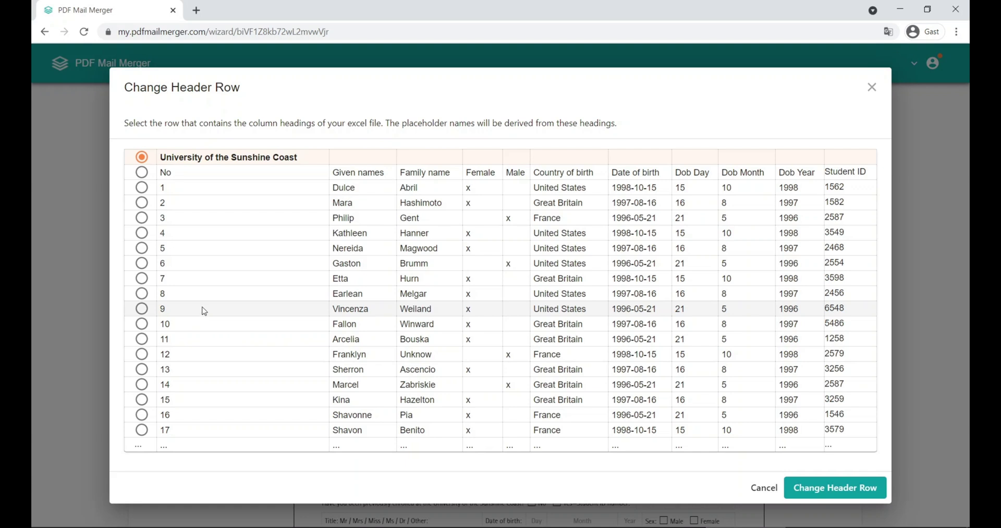
pyautogui.click(311, 177)
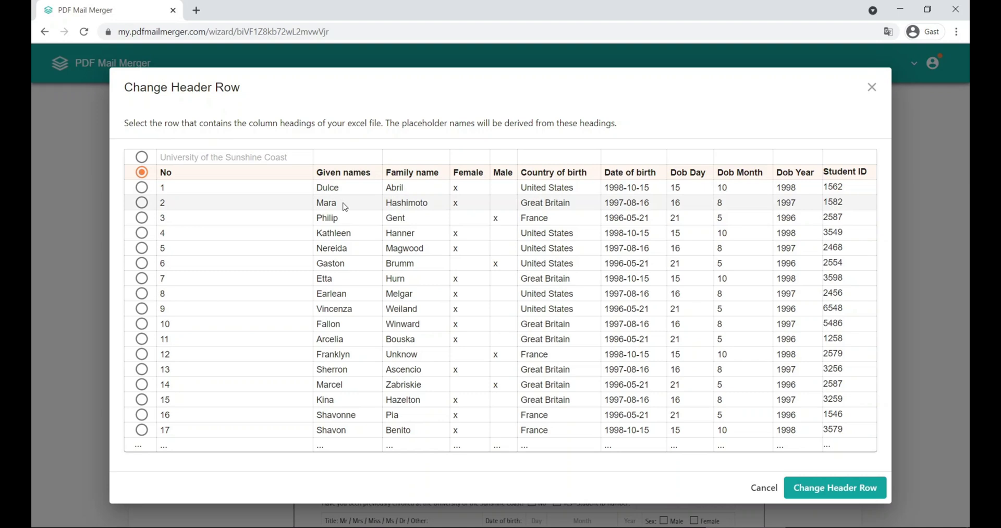
pyautogui.click(830, 490)
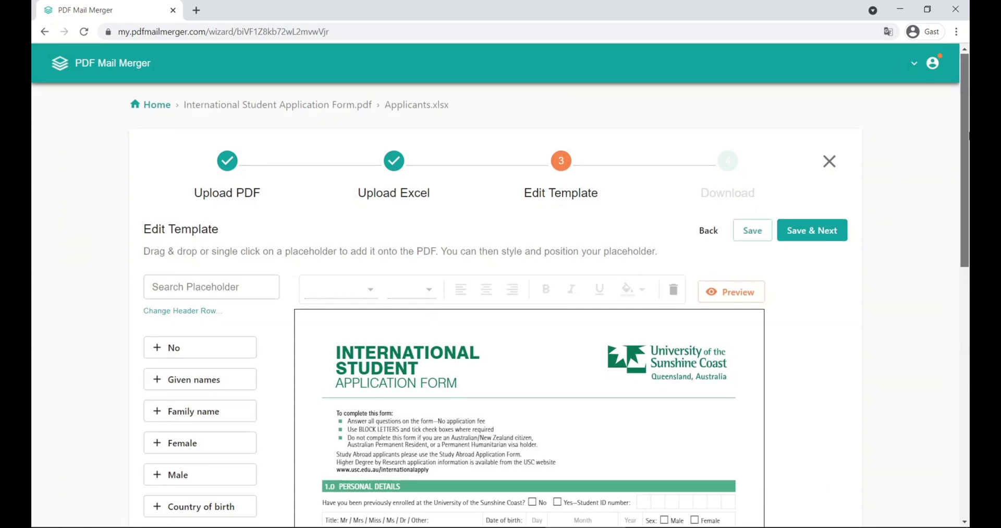
# Step: Place a size-10 Family name placeholder in its field, widened to the Given names column
pyautogui.moveTo(968, 130); pyautogui.dragTo(968, 211)
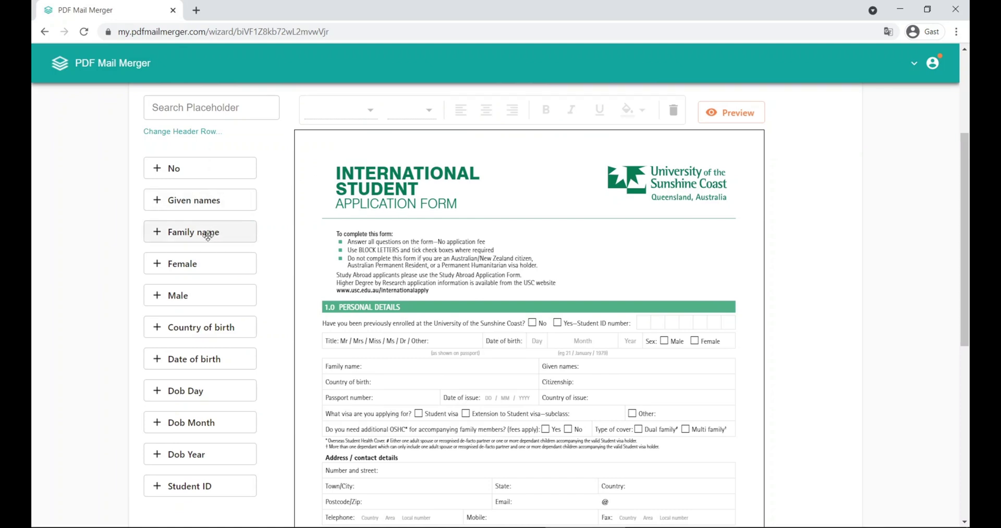
pyautogui.moveTo(198, 232)
pyautogui.mouseDown()
pyautogui.moveTo(400, 381)
pyautogui.moveTo(409, 376)
pyautogui.mouseUp()
pyautogui.click(418, 110)
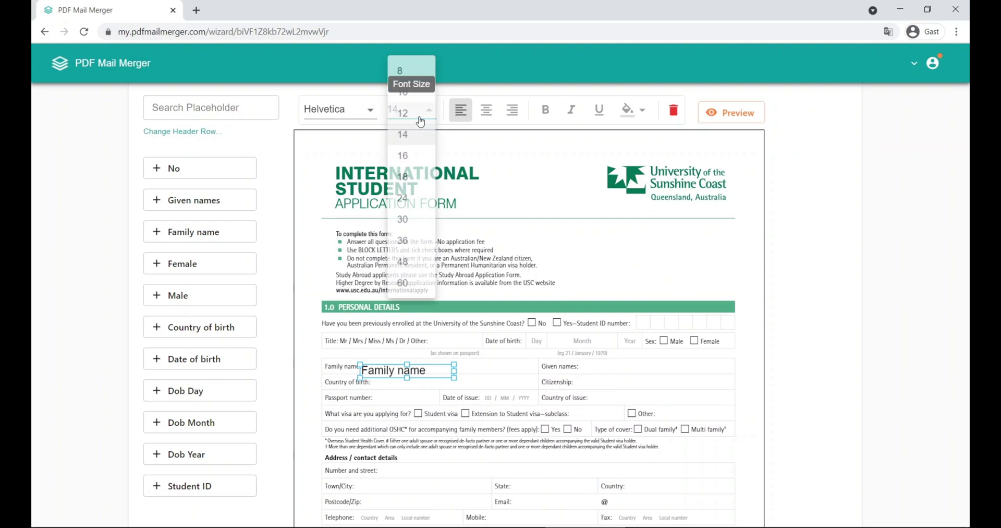
pyautogui.click(404, 86)
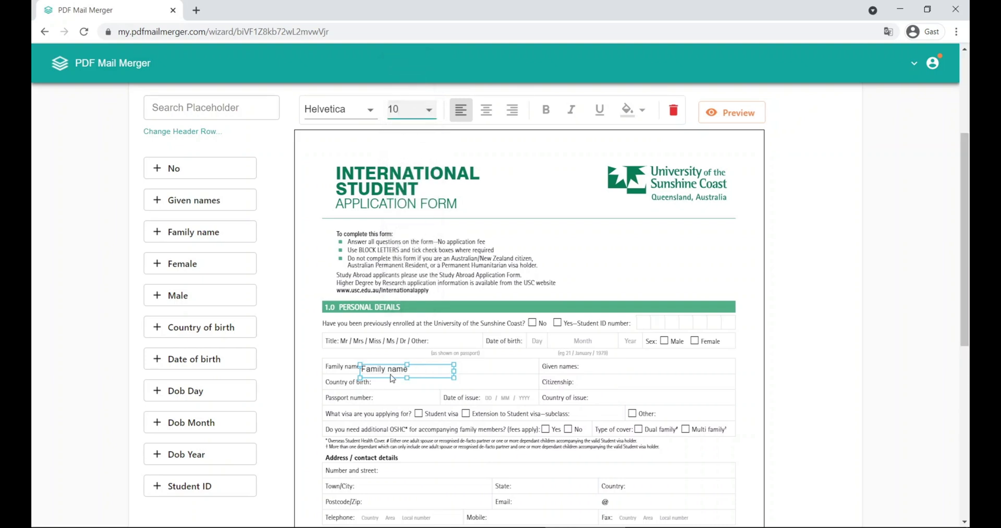
pyautogui.moveTo(392, 377); pyautogui.dragTo(398, 375)
pyautogui.moveTo(460, 375); pyautogui.dragTo(539, 370)
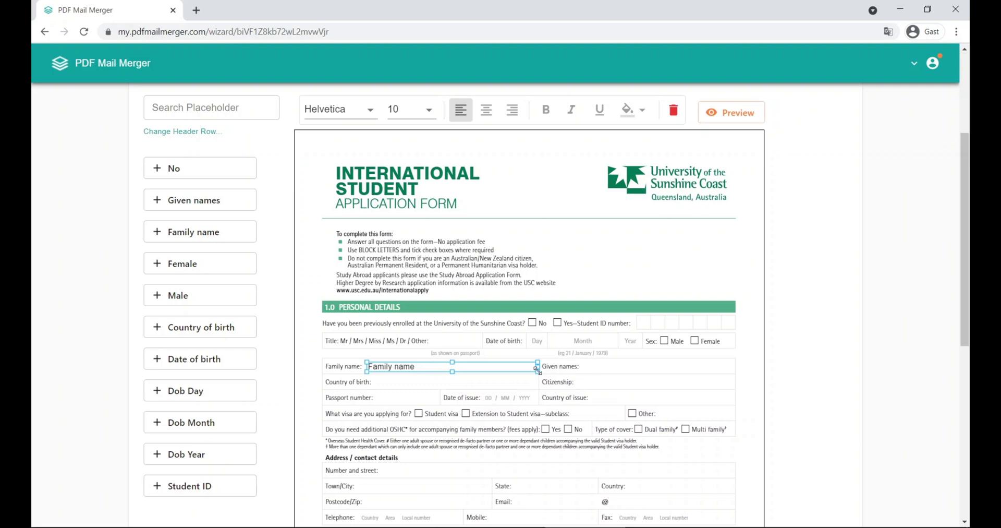
# Step: Place the Given names placeholder in its field, styled bold and red
pyautogui.moveTo(208, 202)
pyautogui.mouseDown()
pyautogui.moveTo(632, 380)
pyautogui.moveTo(733, 373)
pyautogui.moveTo(704, 368)
pyautogui.mouseUp()
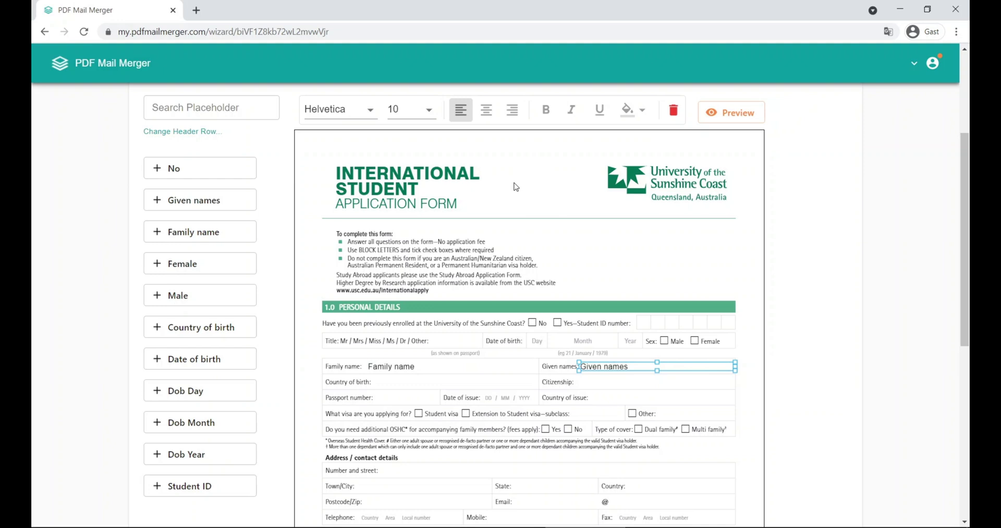
pyautogui.click(510, 114)
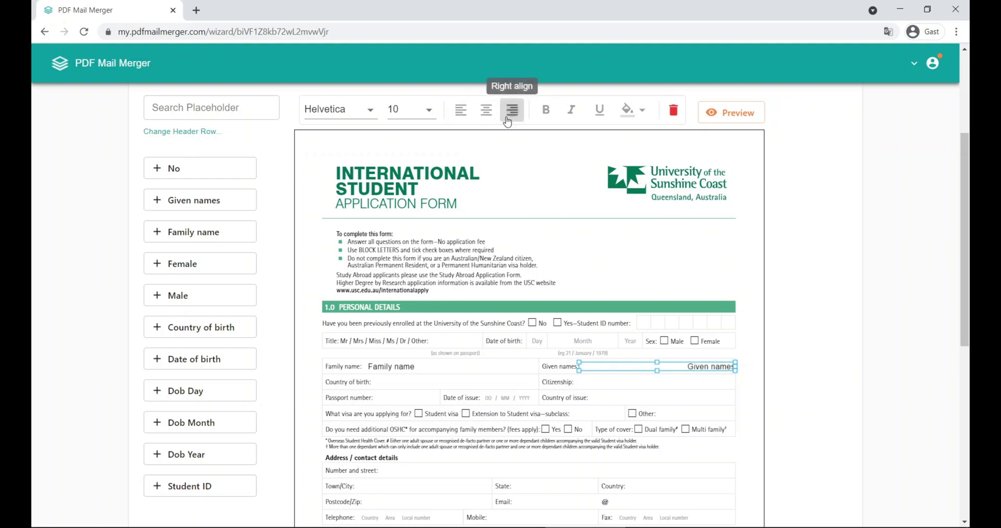
pyautogui.click(464, 114)
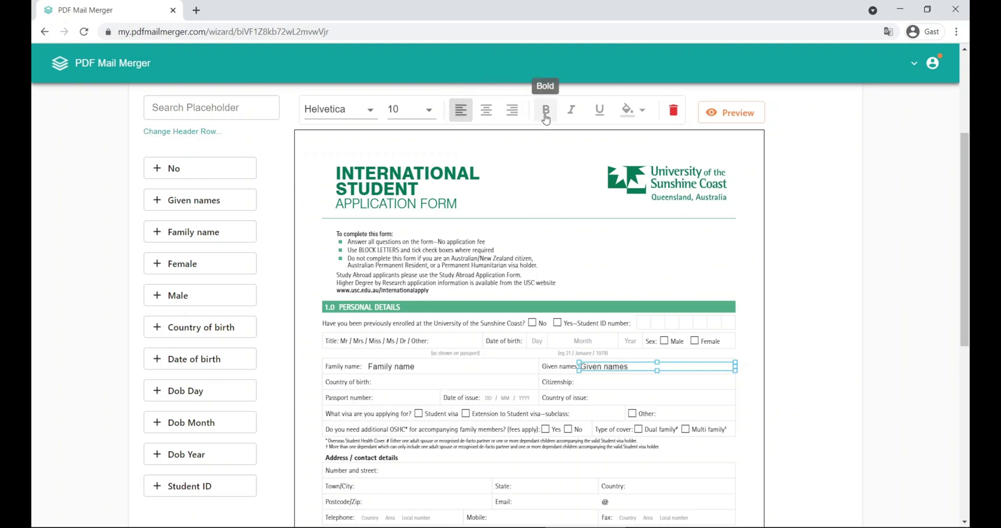
pyautogui.click(546, 118)
pyautogui.click(631, 112)
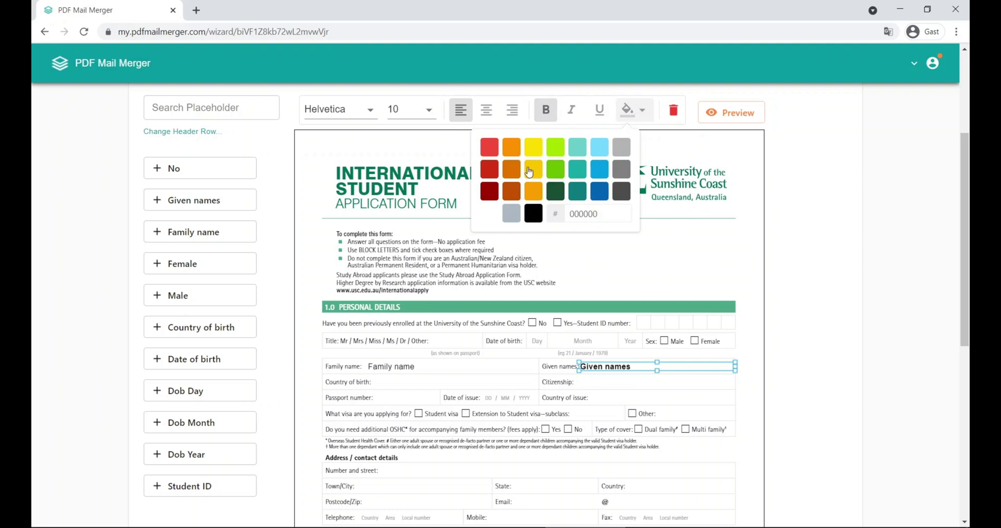
pyautogui.click(490, 150)
pyautogui.click(754, 265)
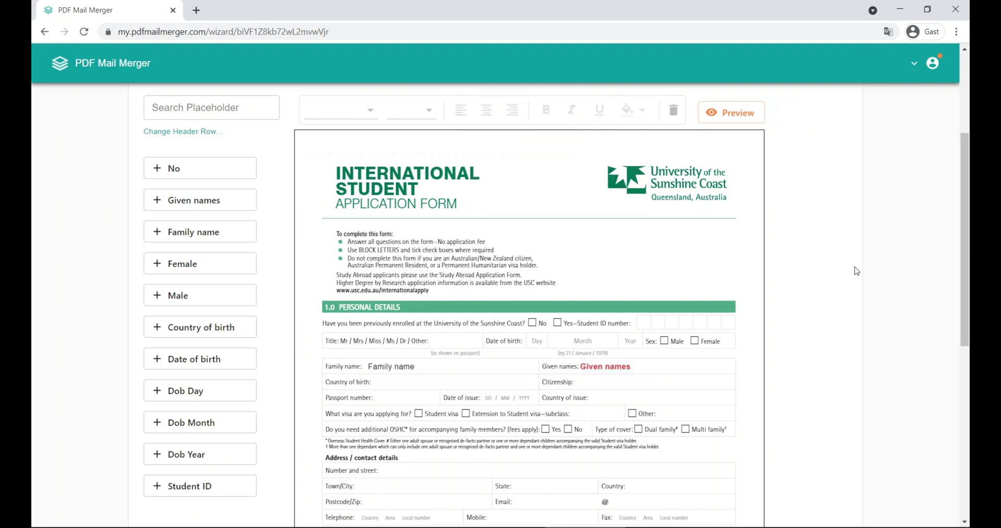
pyautogui.moveTo(965, 271); pyautogui.dragTo(965, 441)
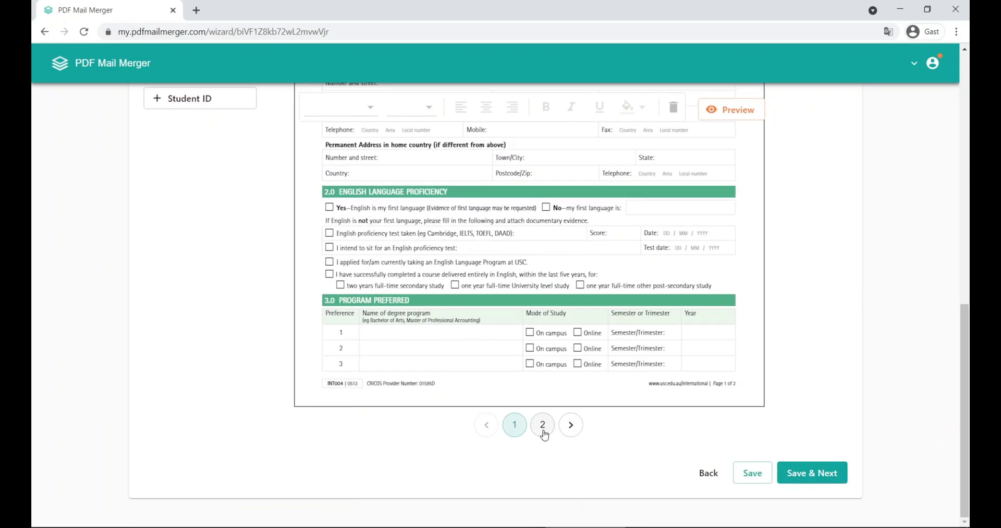
# Step: Check the form's second page, then open the data-filled preview clear of the fields
pyautogui.click(543, 425)
pyautogui.click(515, 430)
pyautogui.moveTo(963, 376); pyautogui.dragTo(942, 237)
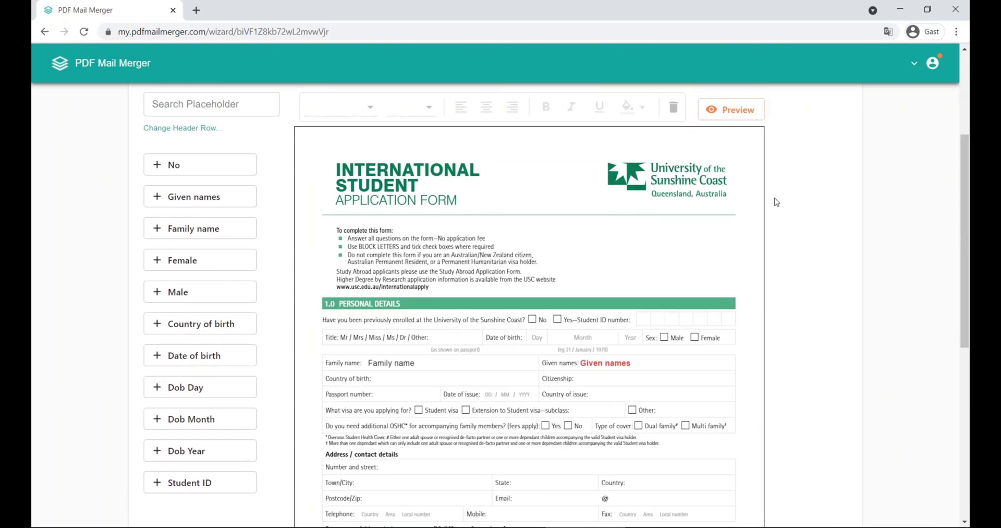
pyautogui.click(730, 110)
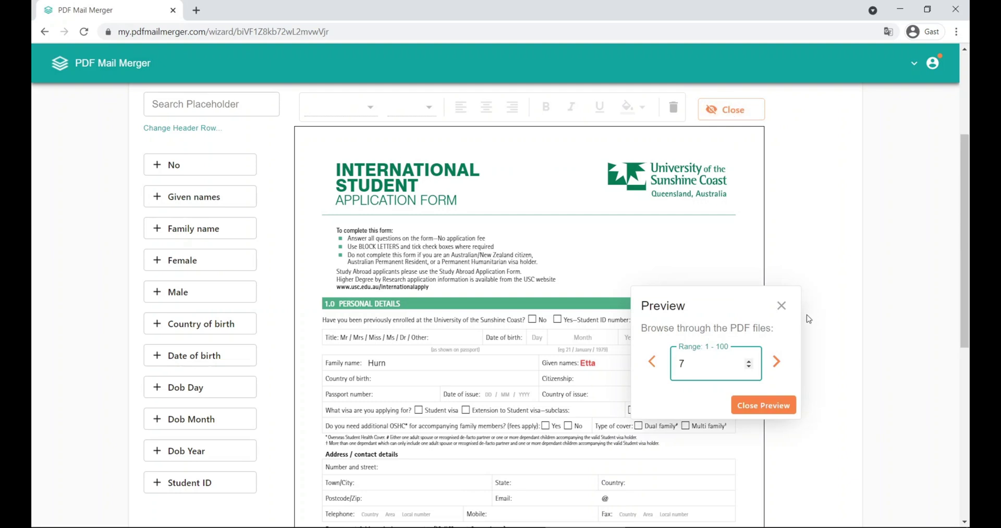
pyautogui.moveTo(719, 290); pyautogui.dragTo(726, 218)
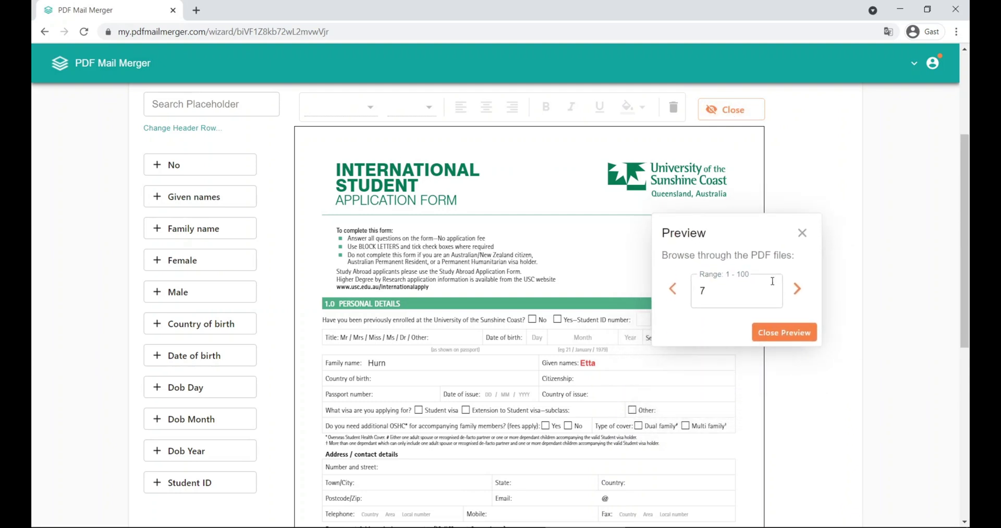
# Step: Step through applicant records up to record 15, then close the preview
pyautogui.click(797, 291)
pyautogui.click(797, 292)
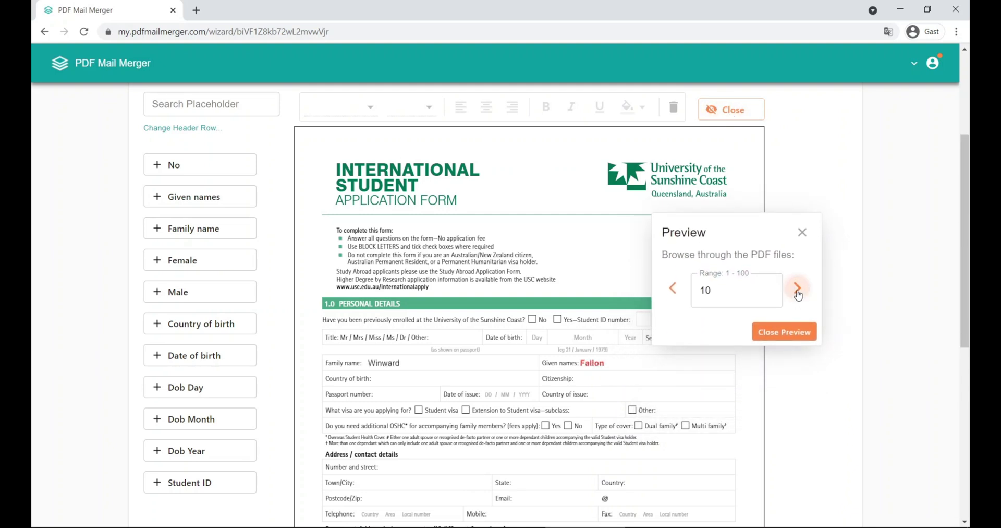
pyautogui.click(797, 292)
pyautogui.click(797, 292)
pyautogui.click(797, 292)
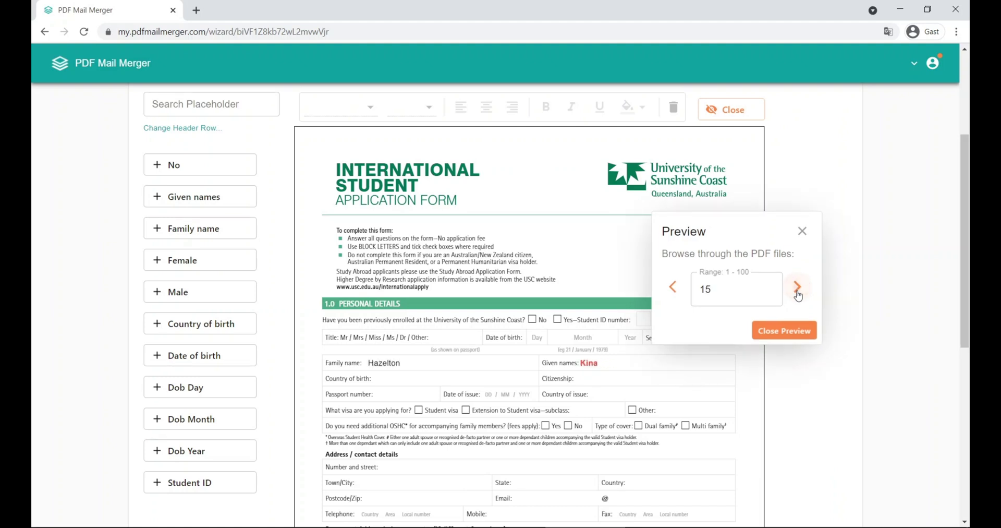
pyautogui.click(797, 338)
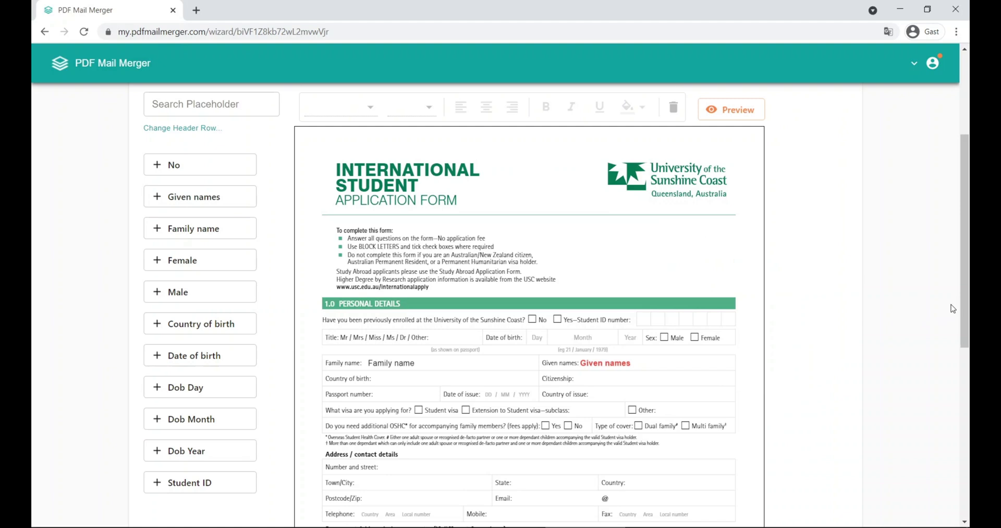
pyautogui.moveTo(965, 299)
pyautogui.mouseDown()
pyautogui.moveTo(965, 231)
pyautogui.moveTo(924, 231)
pyautogui.mouseUp()
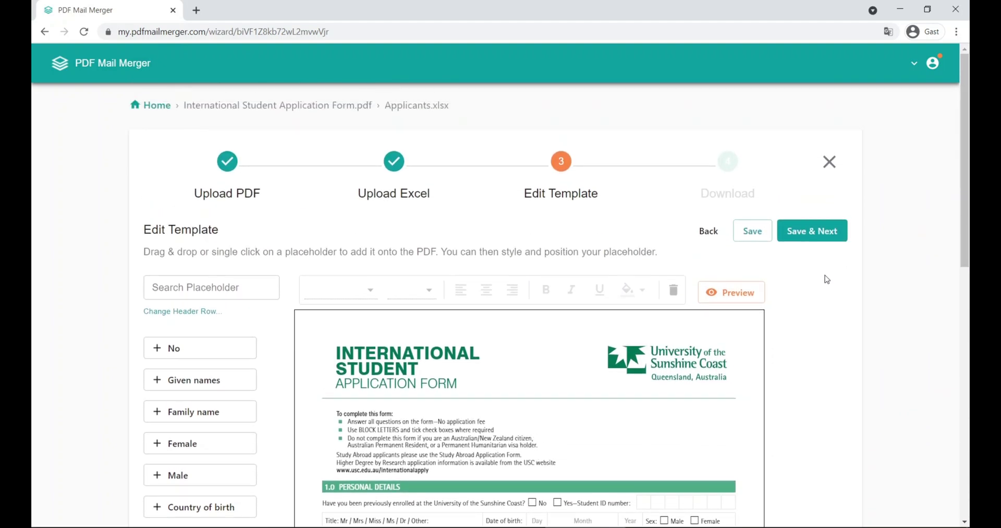
# Step: Save the template and go to the Download step's Generate PDF files section
pyautogui.click(806, 237)
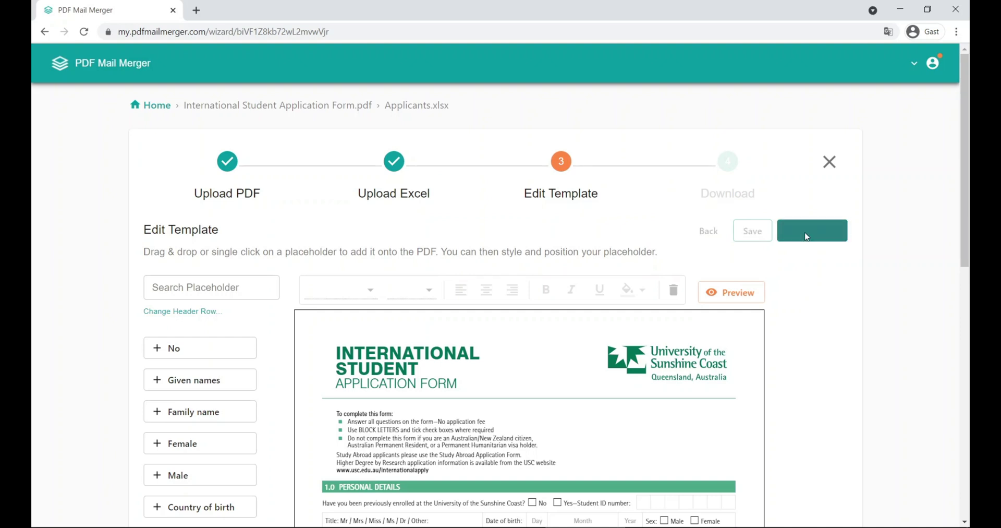
pyautogui.click(807, 236)
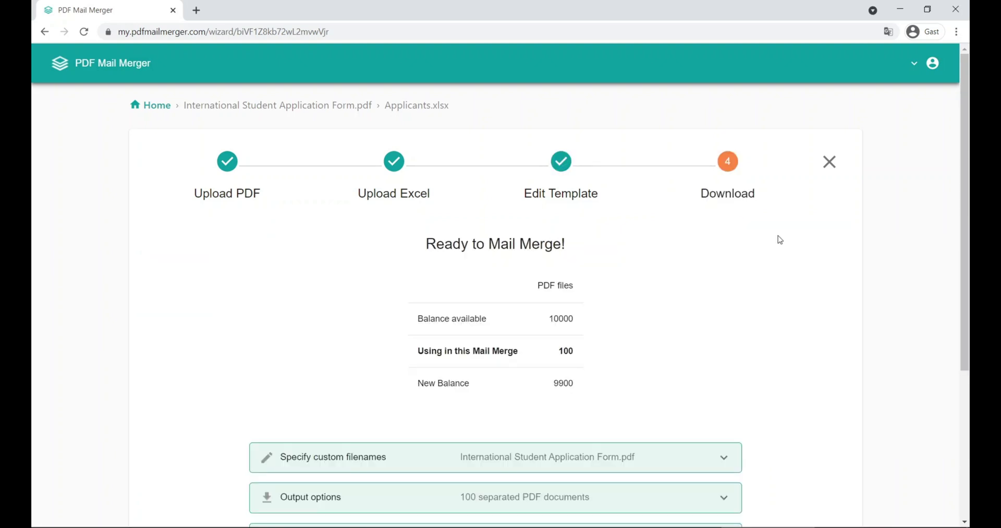
pyautogui.moveTo(565, 351)
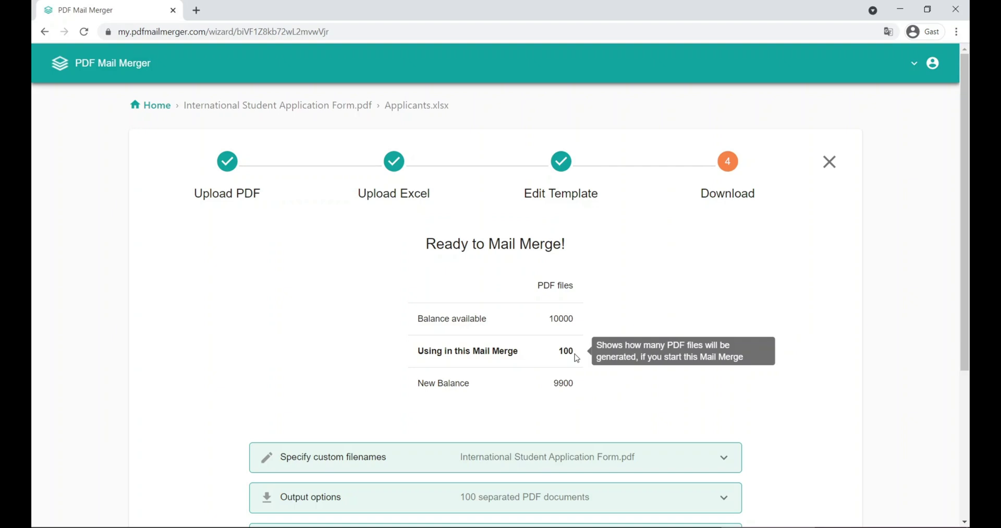
pyautogui.scroll(-1, 957, 269)
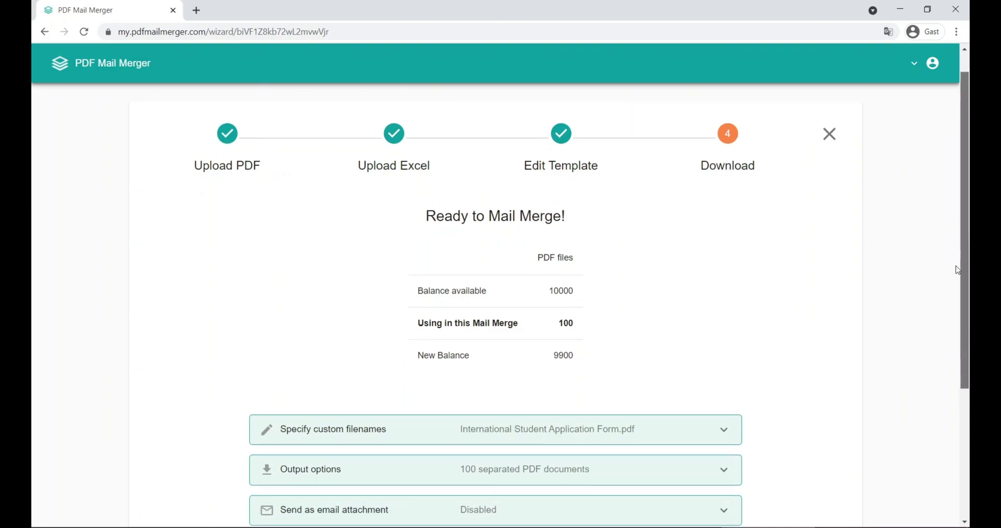
pyautogui.scroll(-3, 954, 297)
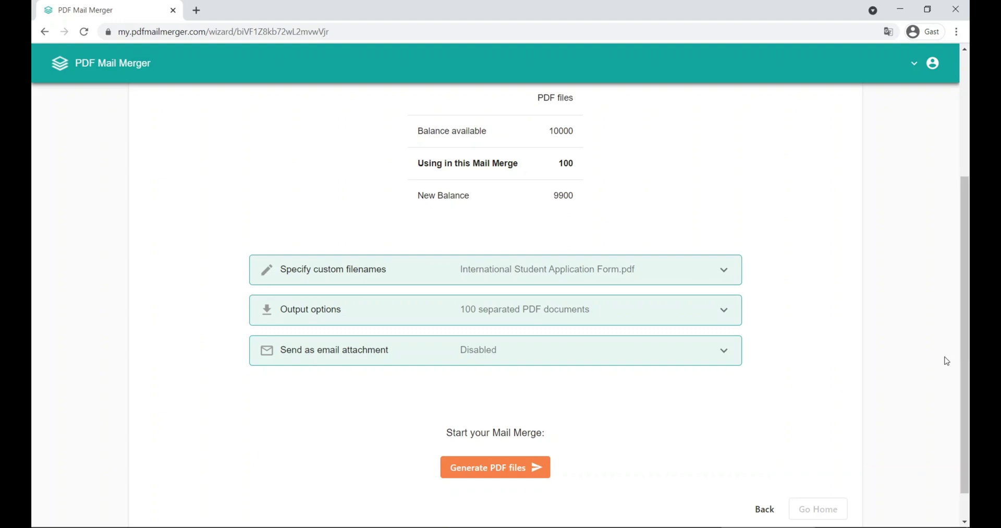
# Step: Set custom filenames to 'Application [Family name] - [Given names]'
pyautogui.click(661, 275)
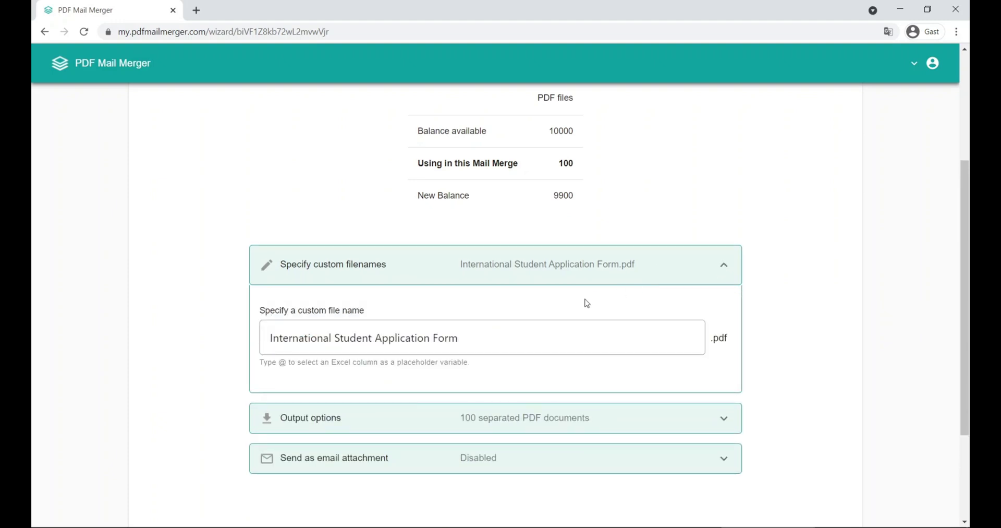
pyautogui.moveTo(518, 336); pyautogui.dragTo(240, 355)
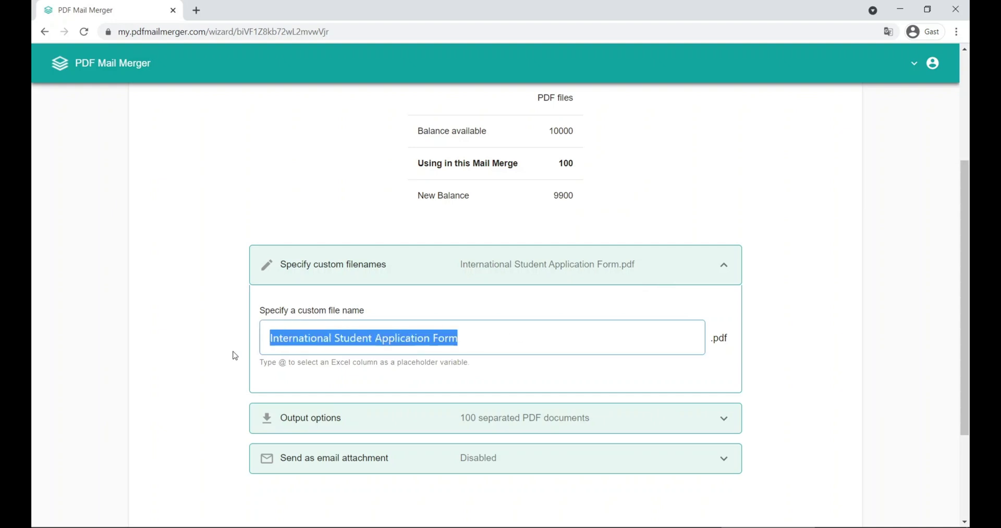
pyautogui.write('Applica')
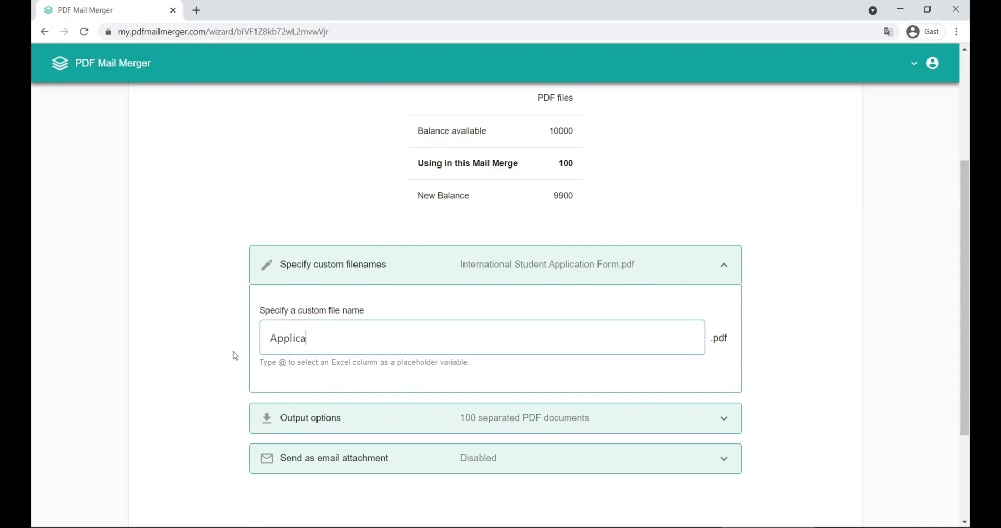
pyautogui.write('tion ')
pyautogui.write('@')
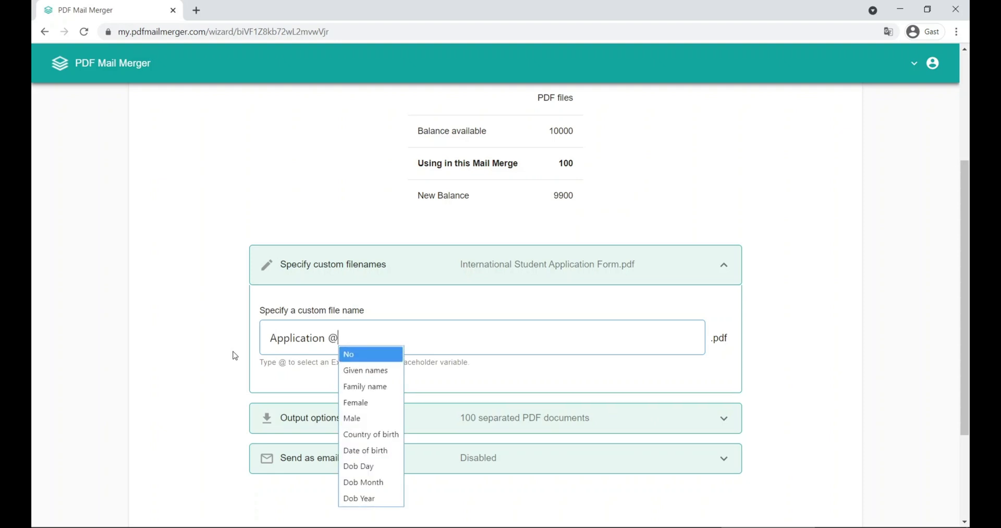
pyautogui.press('Down')
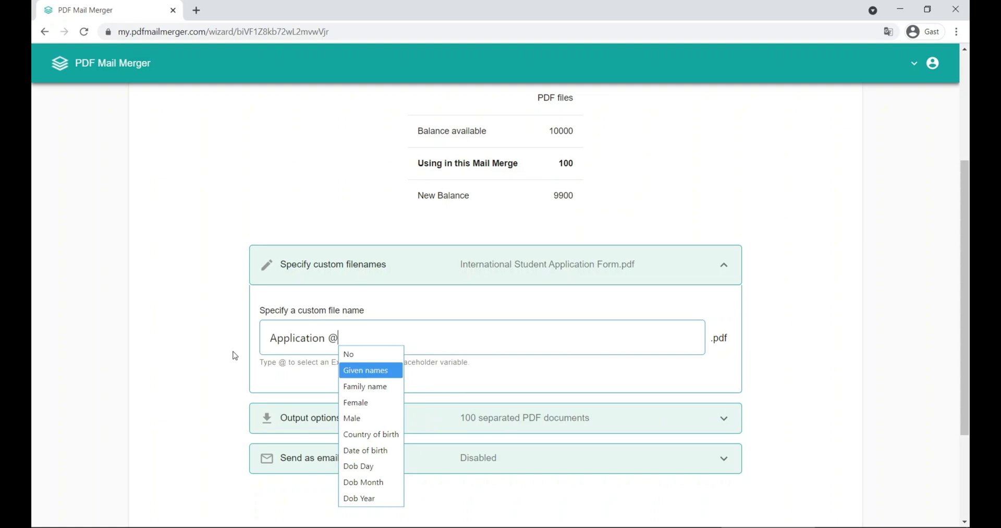
pyautogui.press('Down')
pyautogui.press('Return')
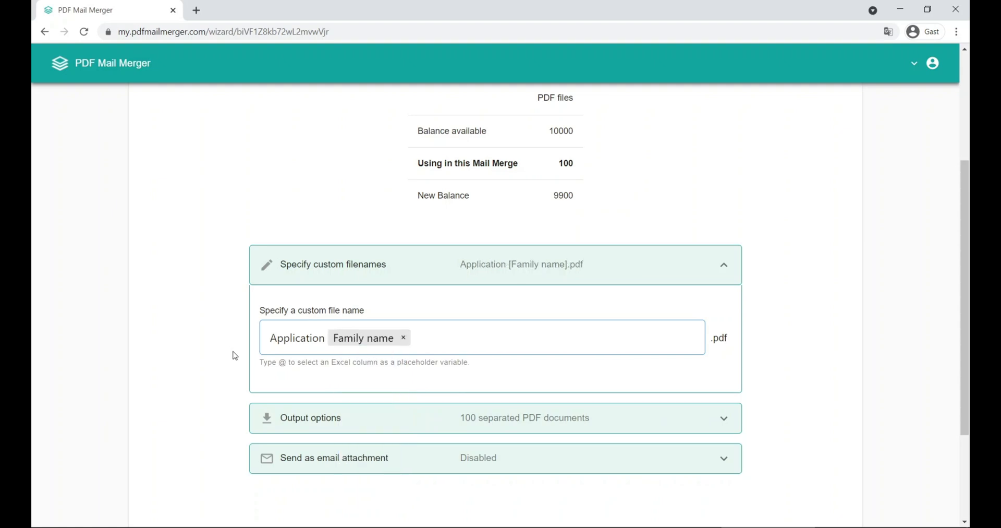
pyautogui.write('- ')
pyautogui.write('@')
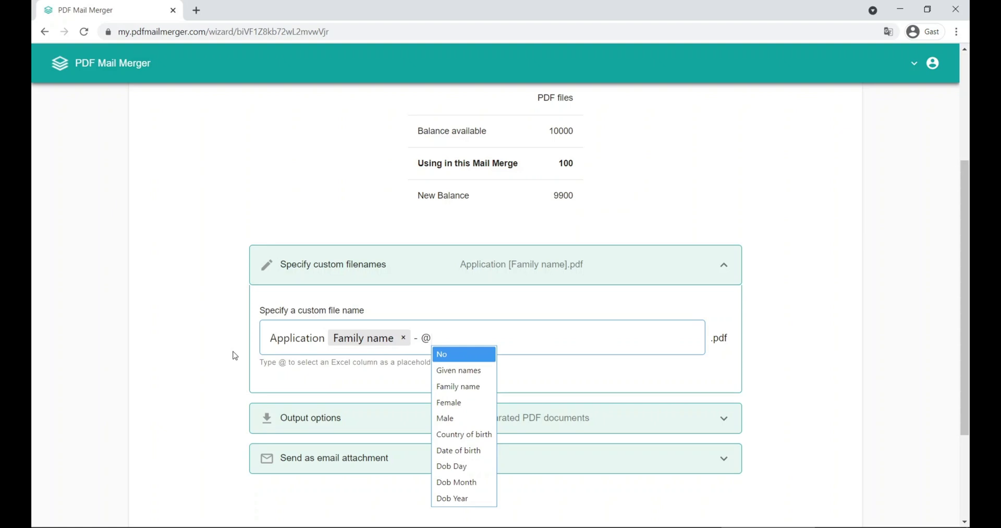
pyautogui.write('nam')
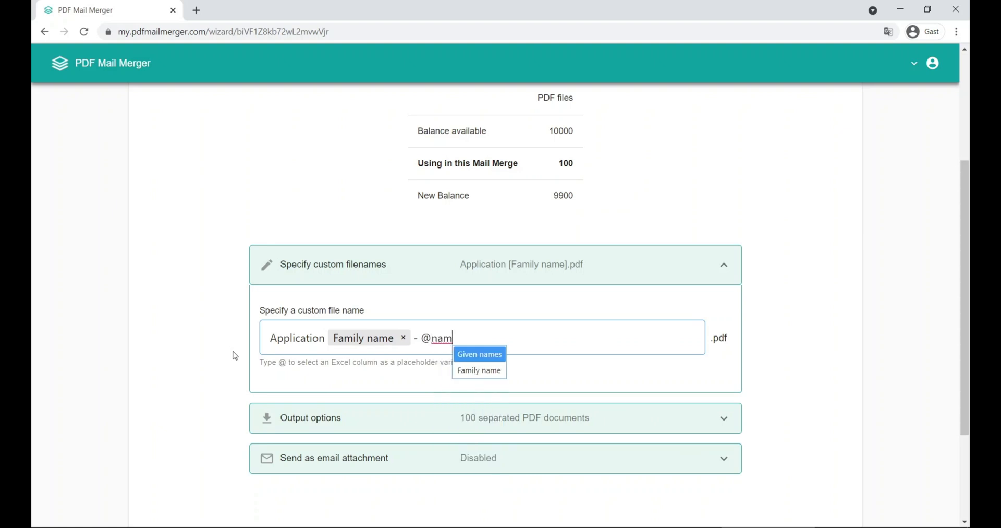
pyautogui.press('Return')
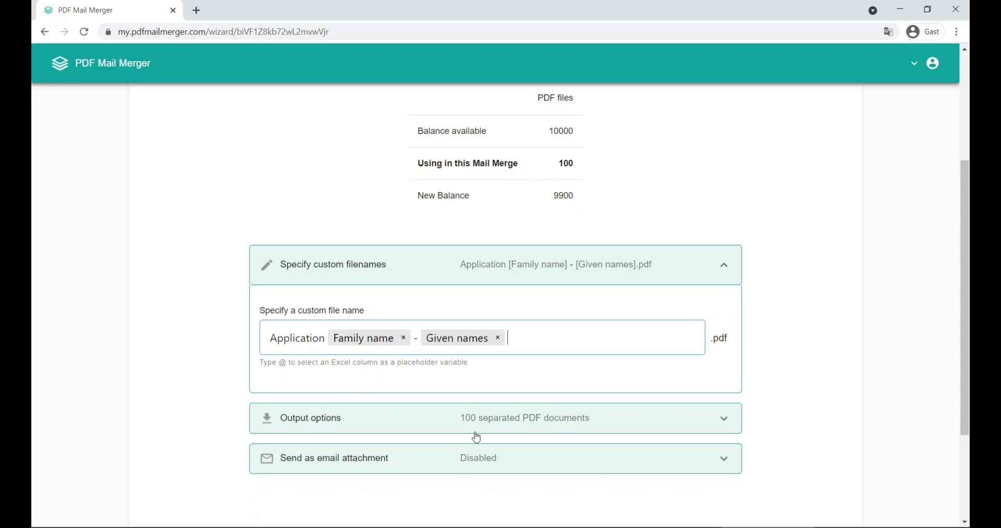
# Step: Keep output as 100 separate PDFs with form elements removed, and expand email attachment settings
pyautogui.click(501, 420)
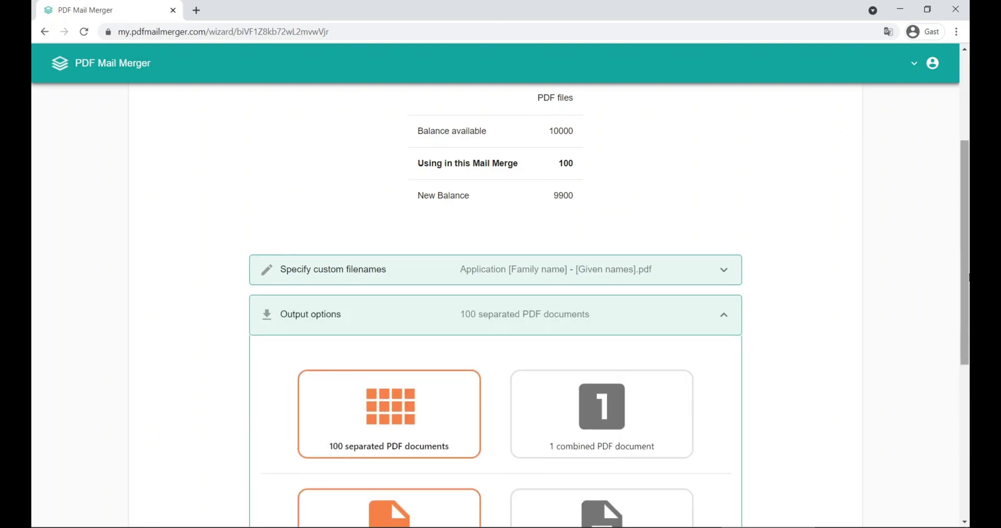
pyautogui.moveTo(968, 273); pyautogui.dragTo(968, 345)
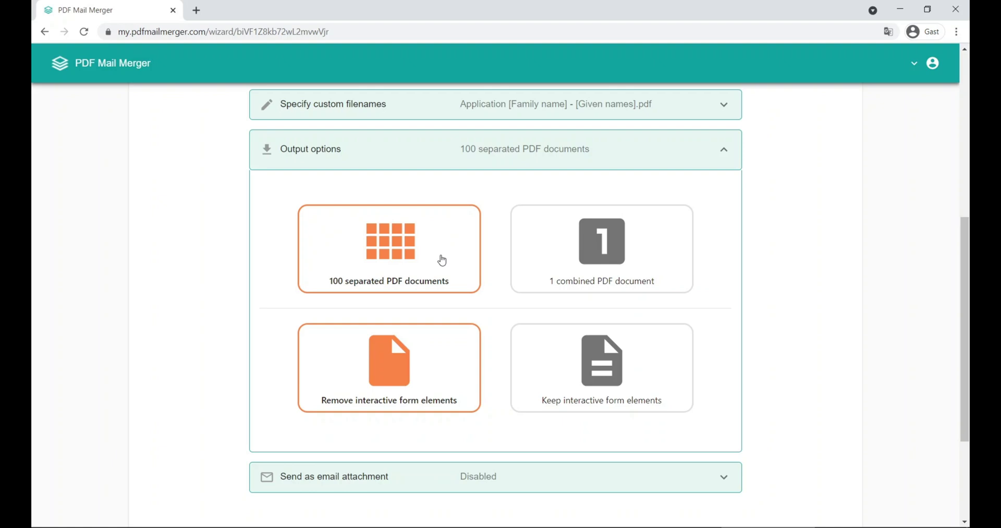
pyautogui.click(542, 254)
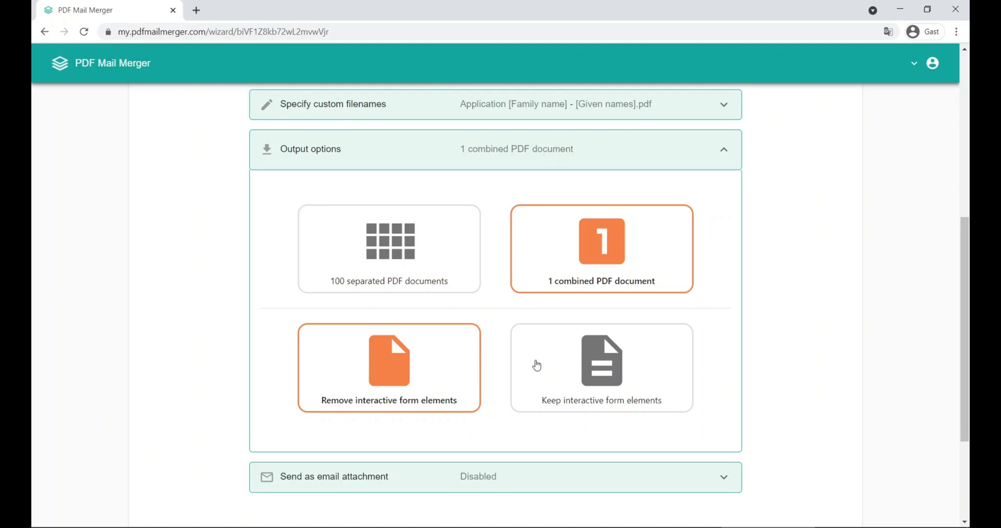
pyautogui.click(537, 366)
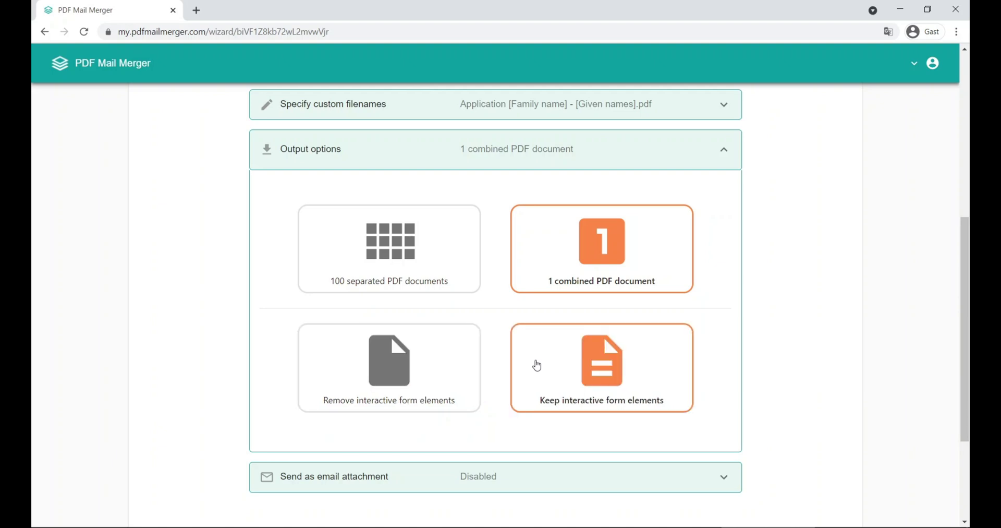
pyautogui.click(476, 369)
pyautogui.click(455, 253)
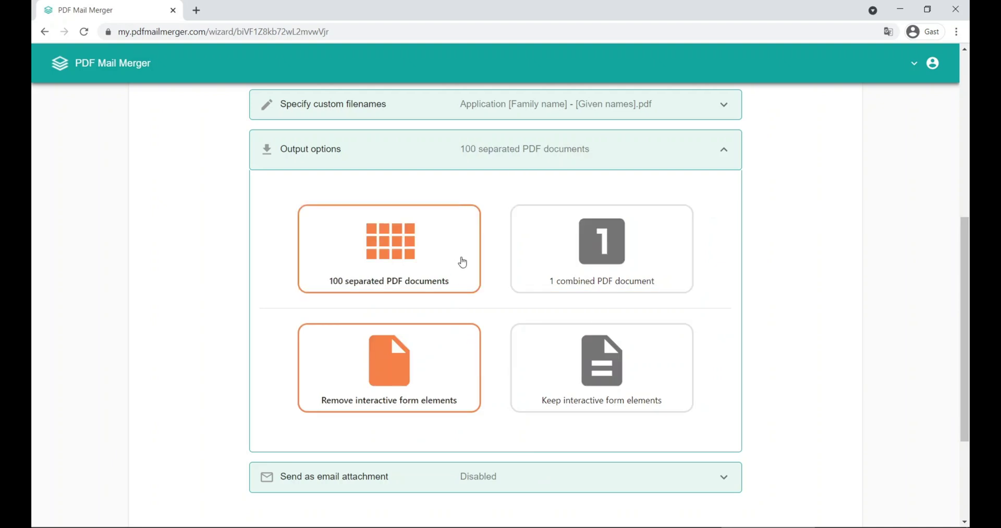
pyautogui.click(511, 478)
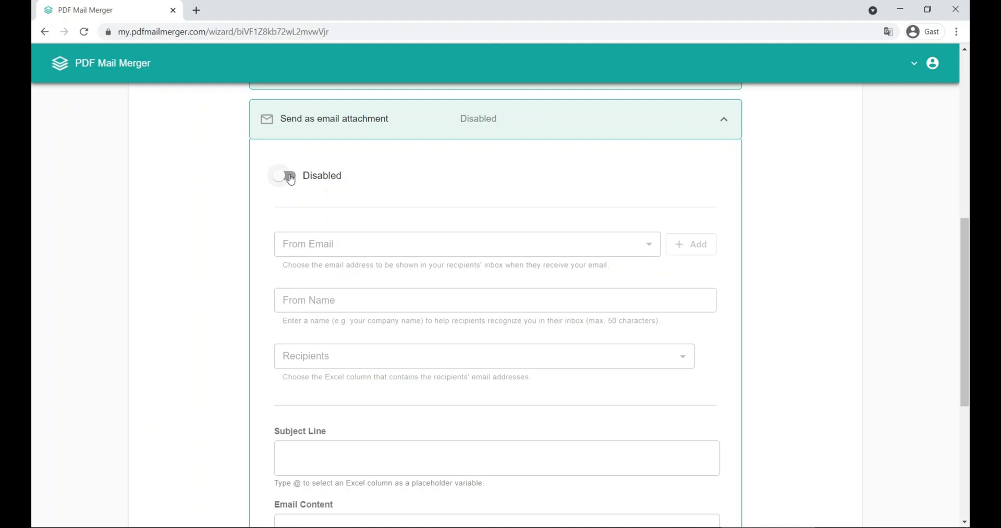
pyautogui.click(291, 178)
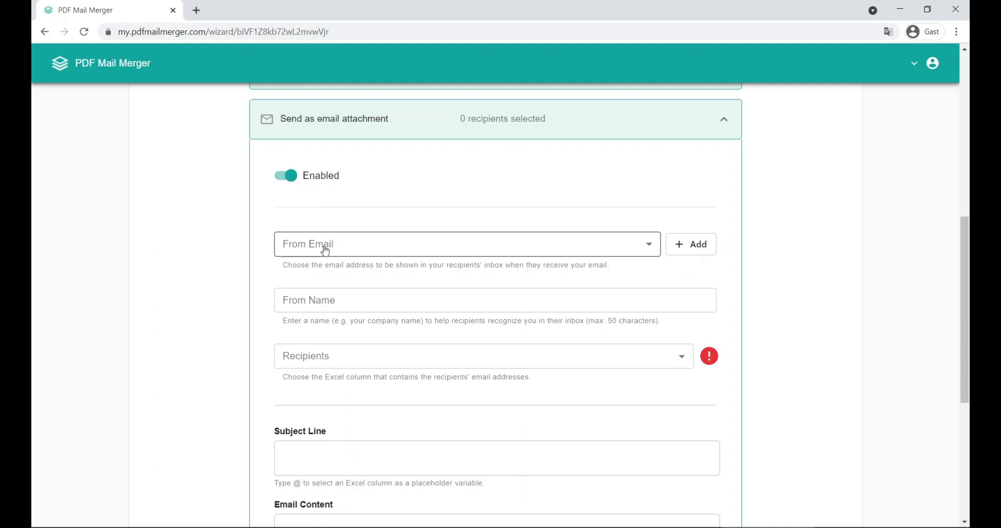
pyautogui.click(693, 248)
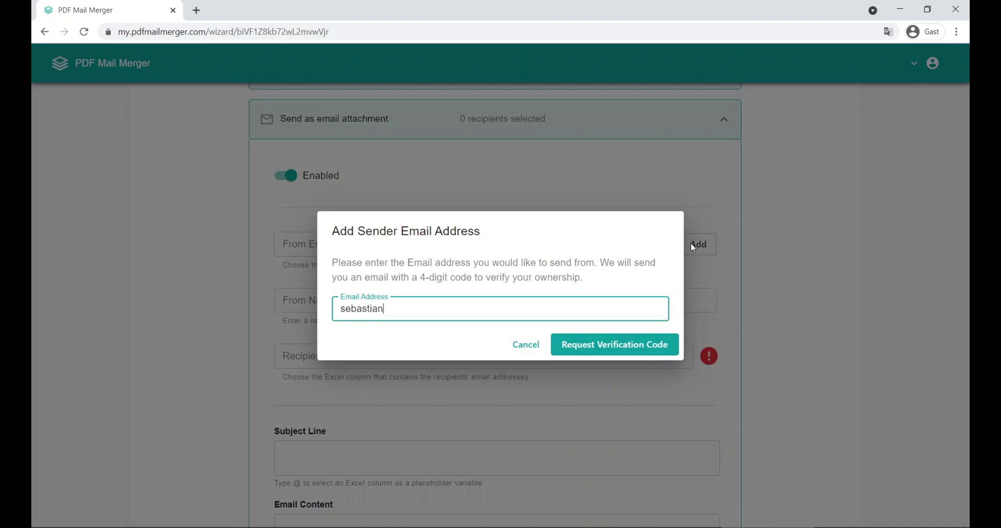
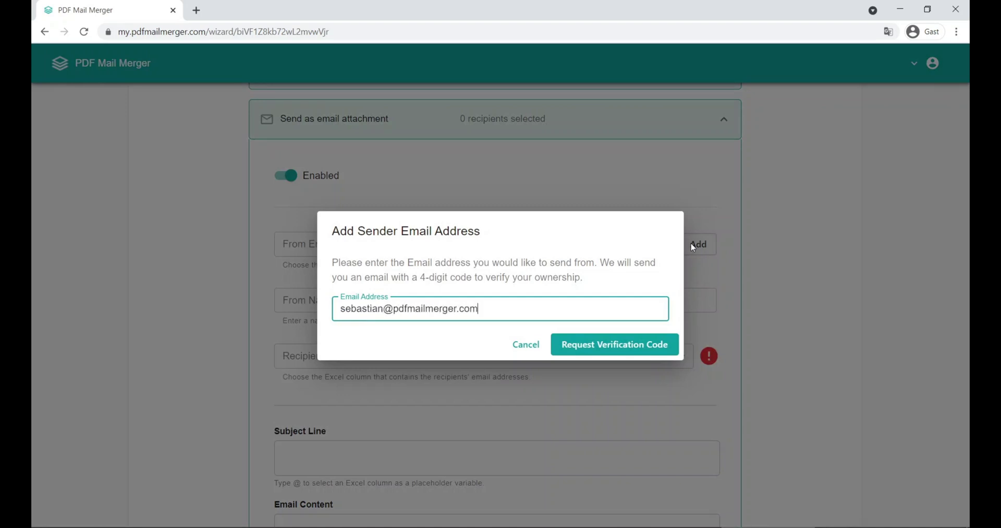
pyautogui.click(597, 353)
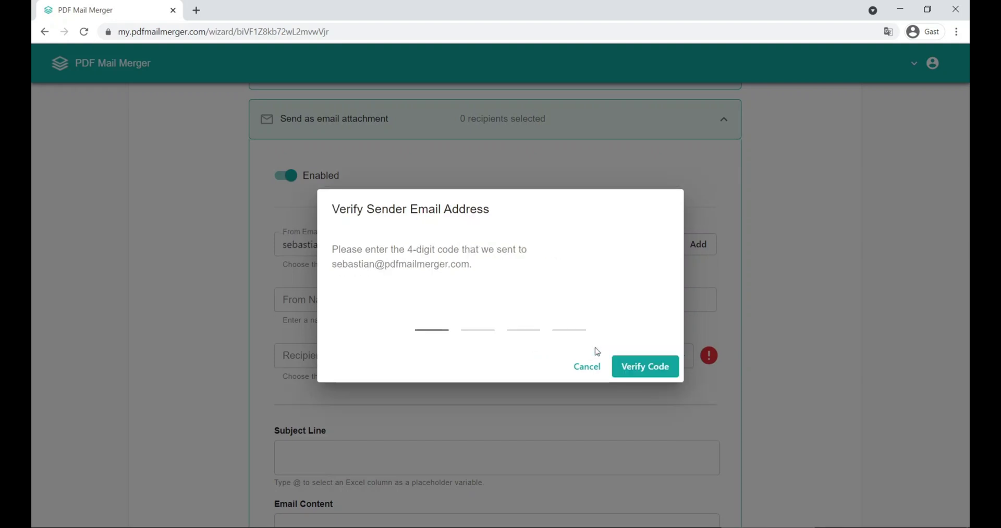
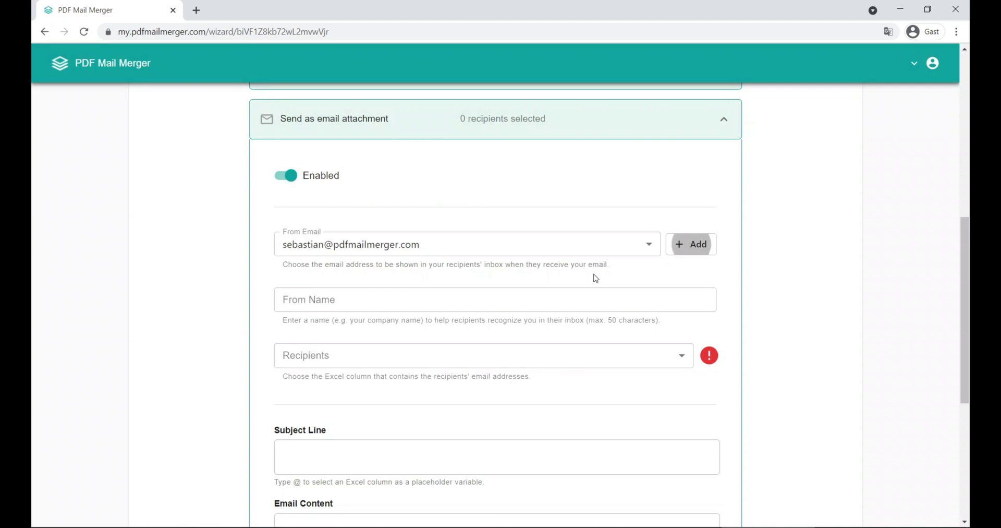
# Step: Set the sender name to 'PDF Mail Merger' and take recipients from the Email column
pyautogui.click(564, 299)
pyautogui.write('P')
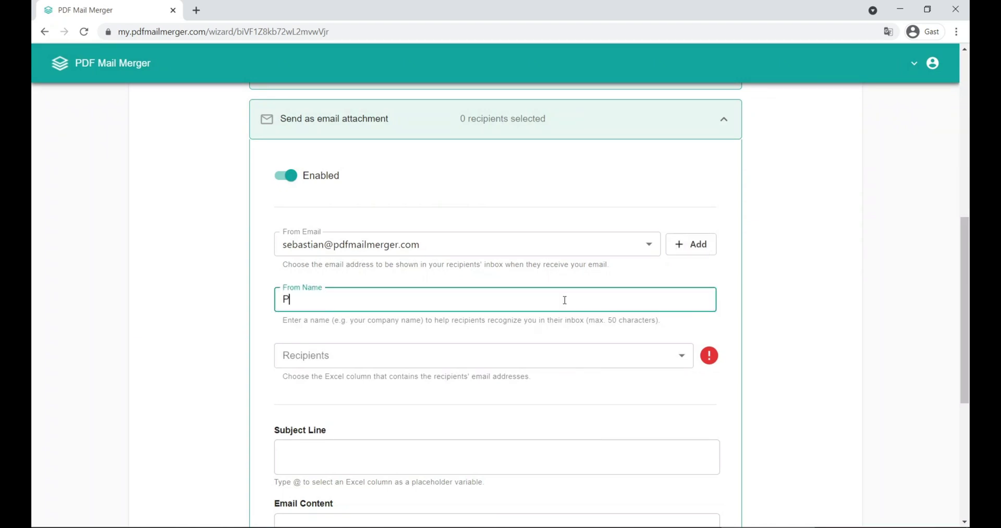
pyautogui.write('DF Mail')
pyautogui.write(' Merger')
pyautogui.click(415, 362)
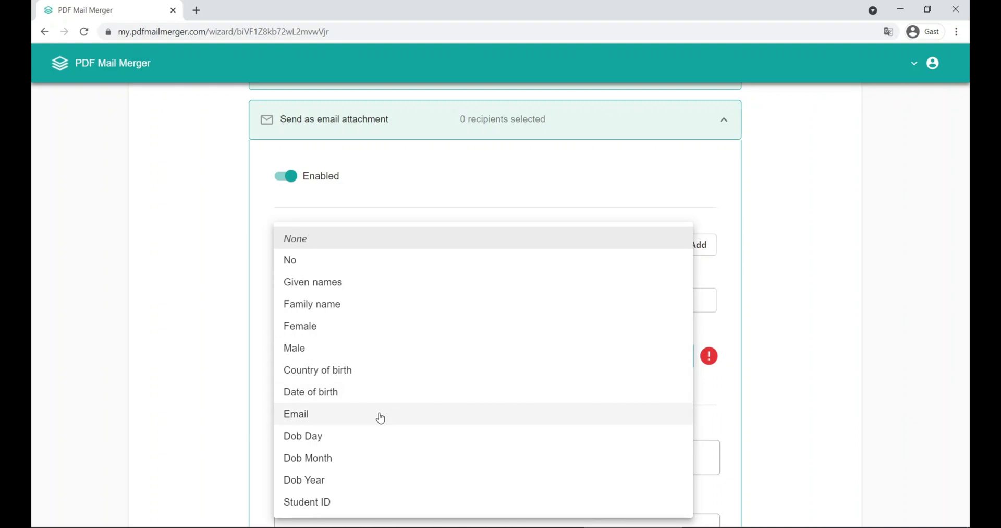
pyautogui.click(381, 416)
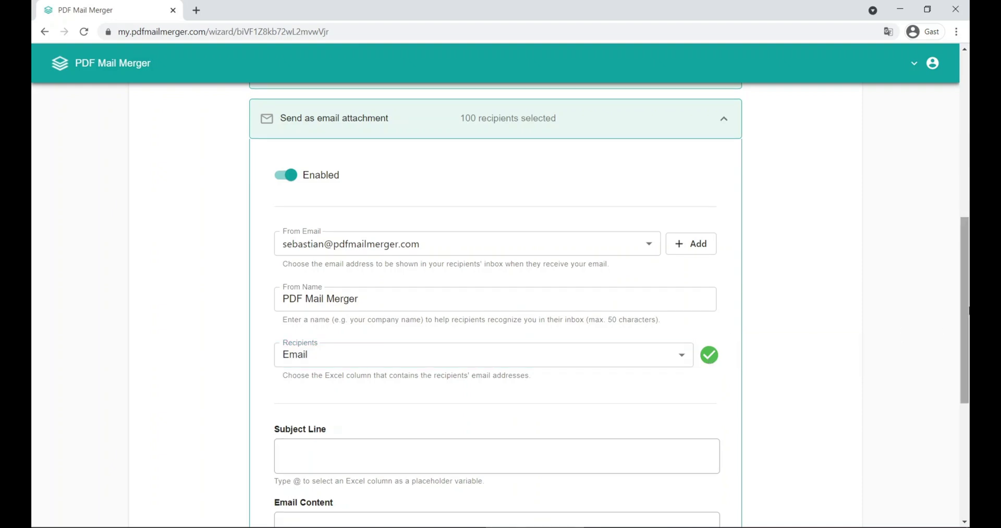
pyautogui.scroll(-1, 965, 327)
pyautogui.moveTo(968, 327); pyautogui.dragTo(968, 388)
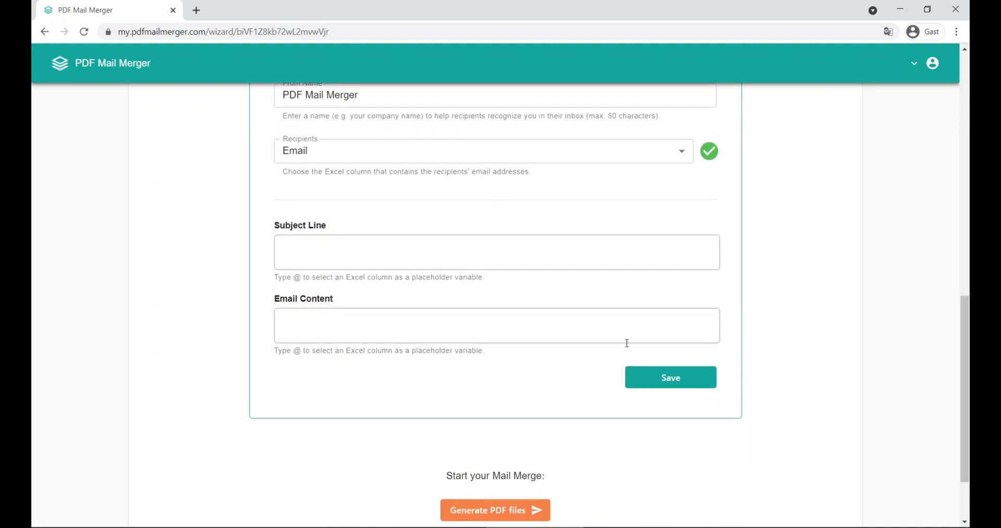
# Step: Set the subject to '<Given names>, your application is here!'
pyautogui.click(490, 256)
pyautogui.write('@')
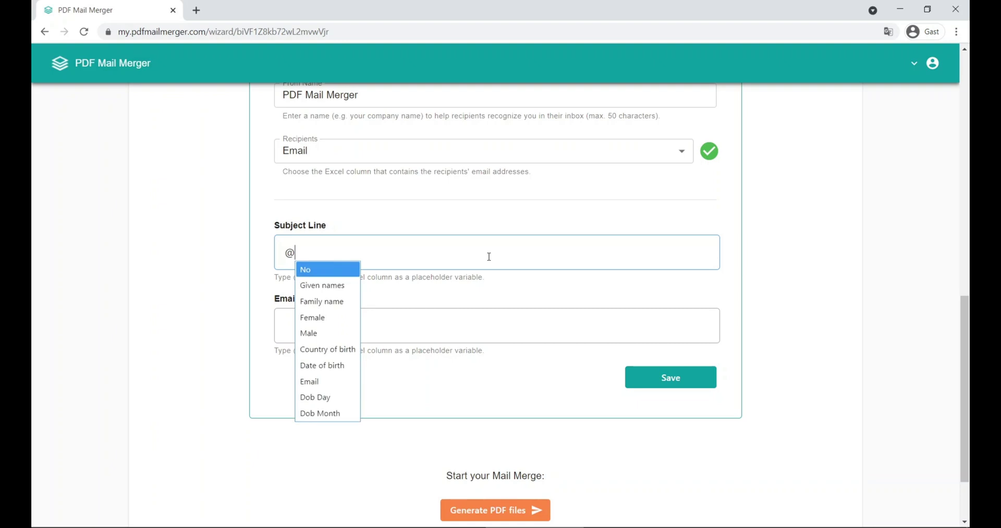
pyautogui.press('Down')
pyautogui.press('Return')
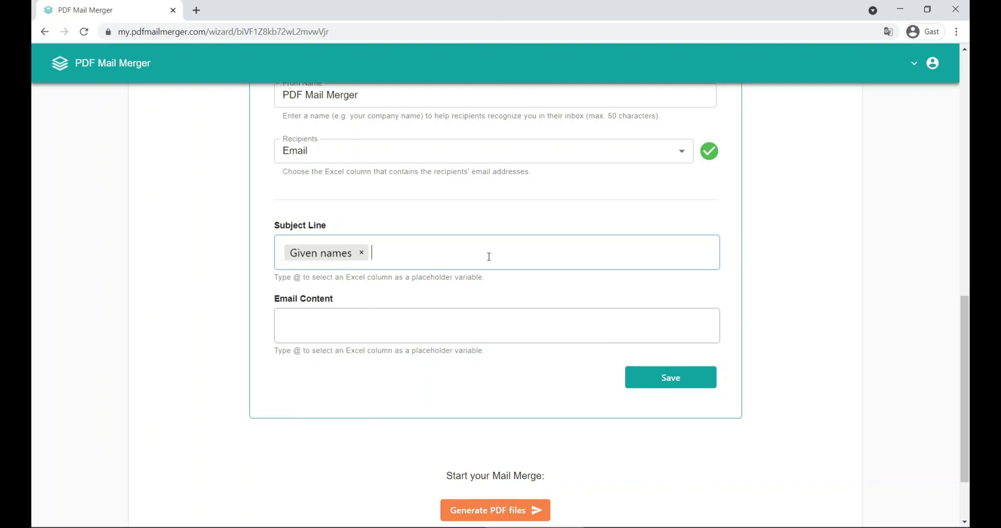
pyautogui.write(', your applicat')
pyautogui.write('ion is here!')
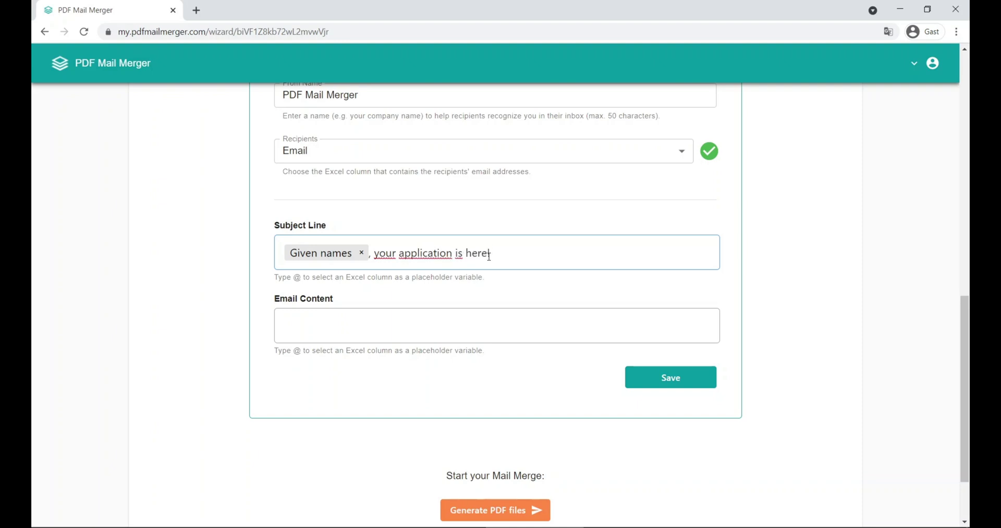
# Step: Begin the email body with 'Dear <Given names> <Family name>'
pyautogui.click(430, 326)
pyautogui.write('Dear @')
pyautogui.press('Down')
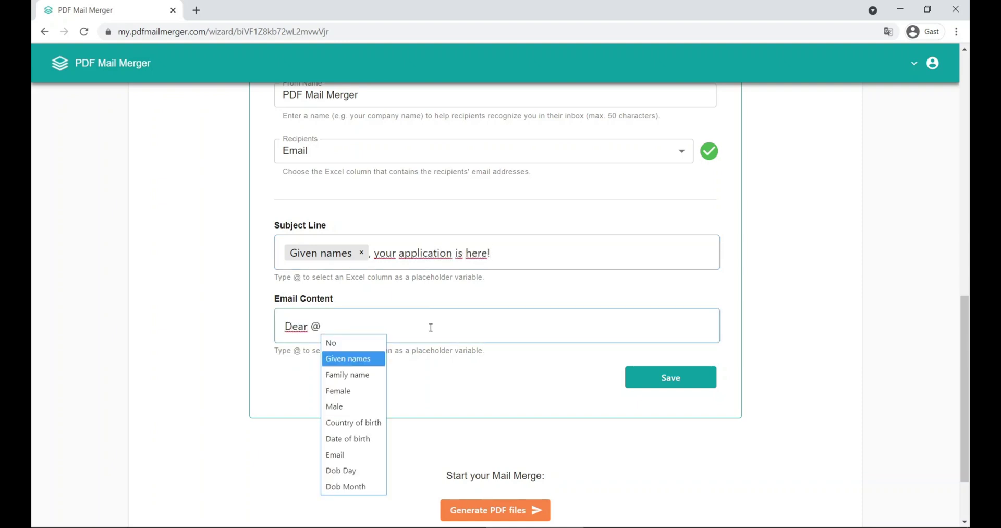
pyautogui.press('Return')
pyautogui.write('@')
pyautogui.press('Down')
pyautogui.press('Down')
pyautogui.press('Return')
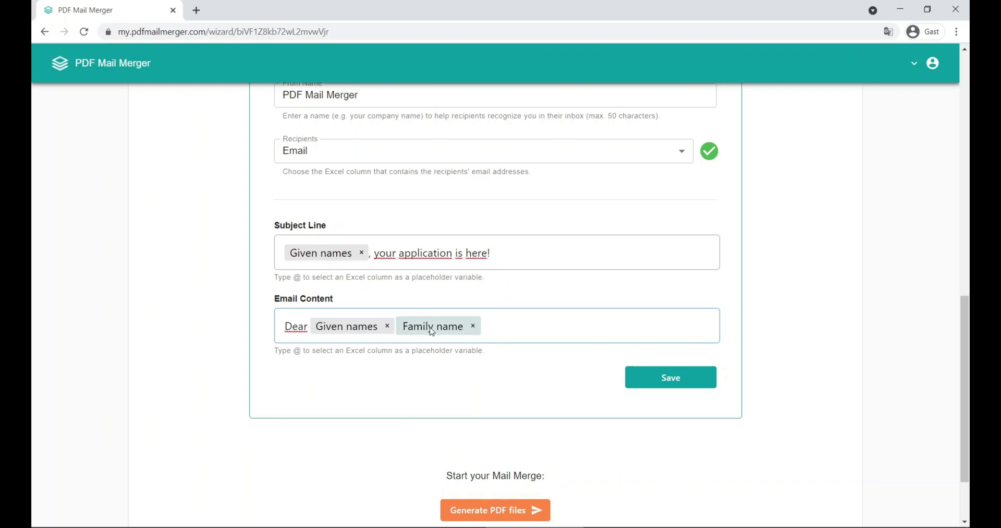
pyautogui.press('Return')
# Step: Add 'you can find your application in the attachment.', sign 'Regards, Sebastian', and save
pyautogui.write('you can find')
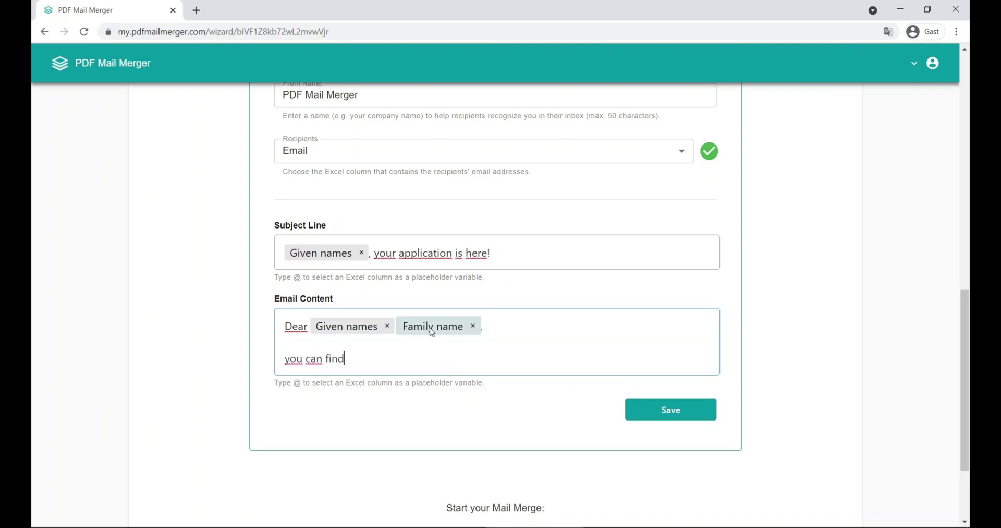
pyautogui.write(' your application in the')
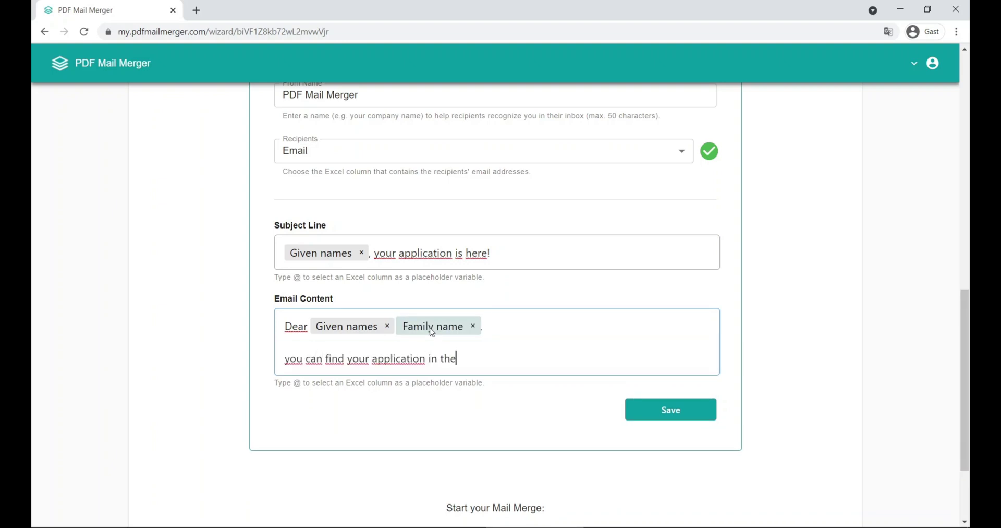
pyautogui.write(' attachment.')
pyautogui.press('Return')
pyautogui.write('Regards,')
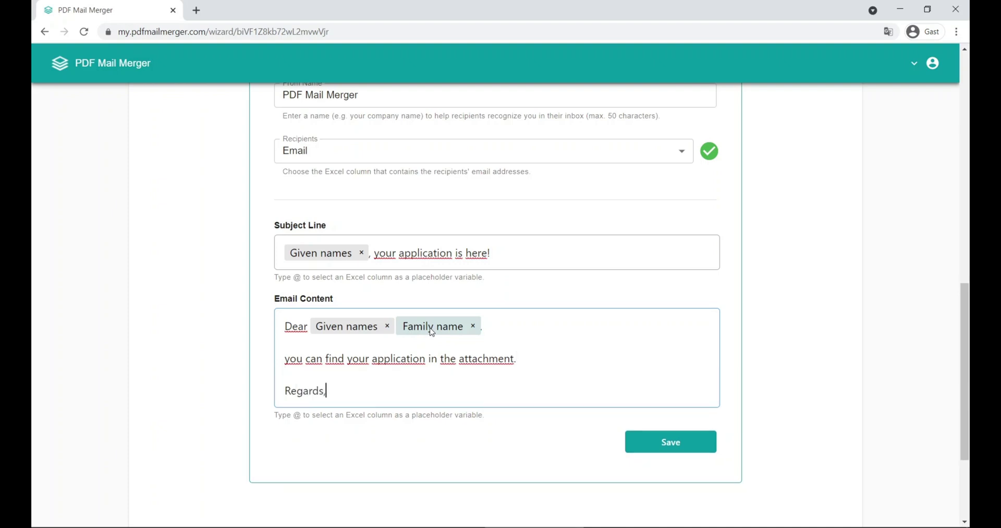
pyautogui.hotkey('shift', 'Return')
pyautogui.write('Sebastian')
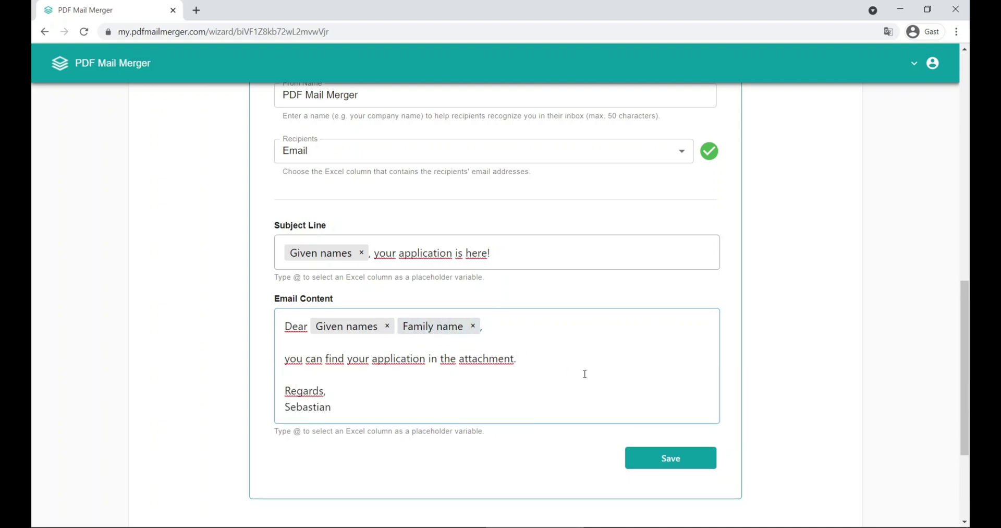
pyautogui.click(682, 458)
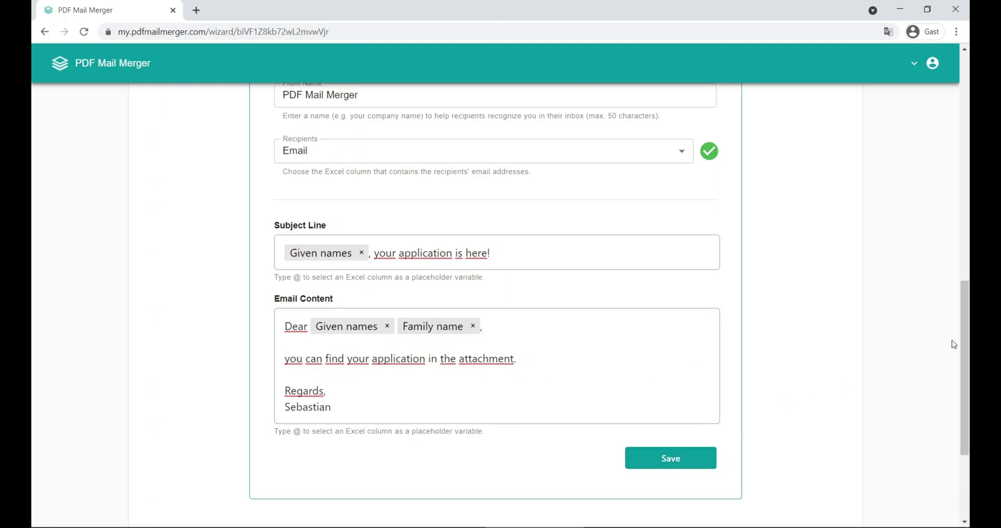
# Step: Generate the 100 merged application PDFs and download the International Student Application Form zip
pyautogui.moveTo(966, 339); pyautogui.dragTo(965, 402)
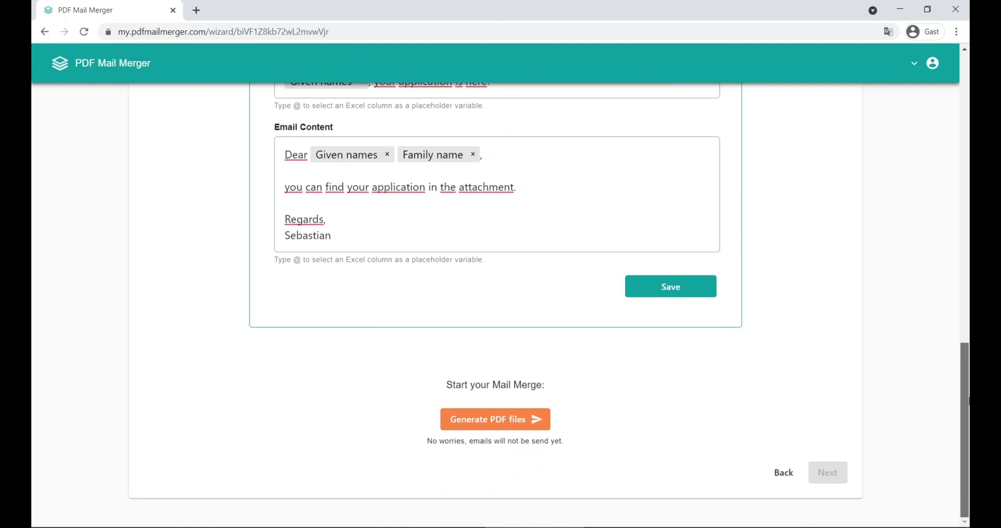
pyautogui.click(494, 425)
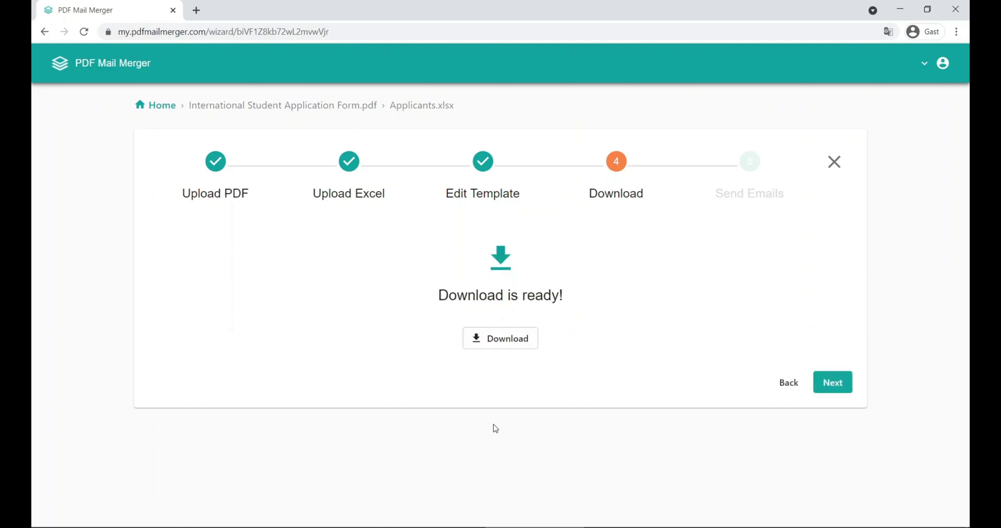
pyautogui.click(495, 346)
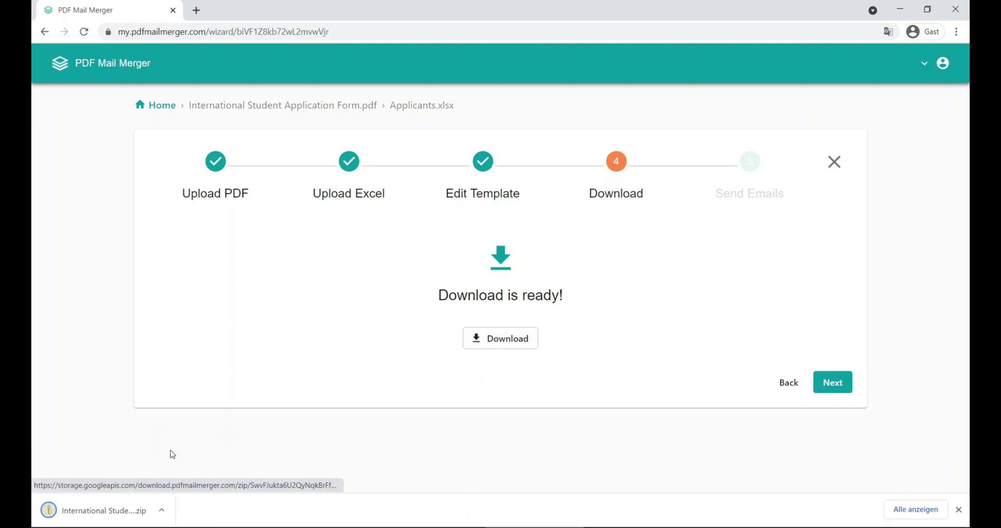
# Step: Open the downloaded zip, check one application PDF in Acrobat, then close both windows
pyautogui.click(99, 510)
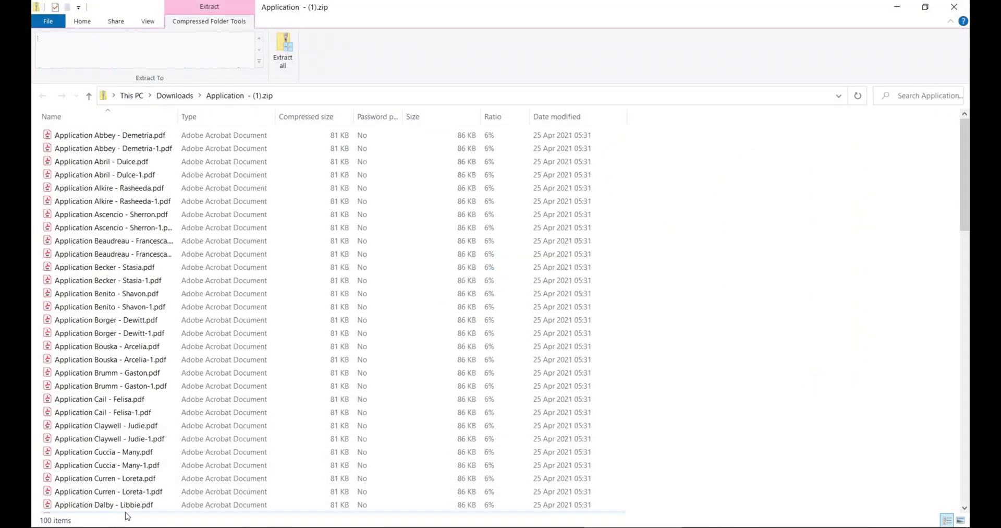
pyautogui.moveTo(178, 116); pyautogui.dragTo(284, 125)
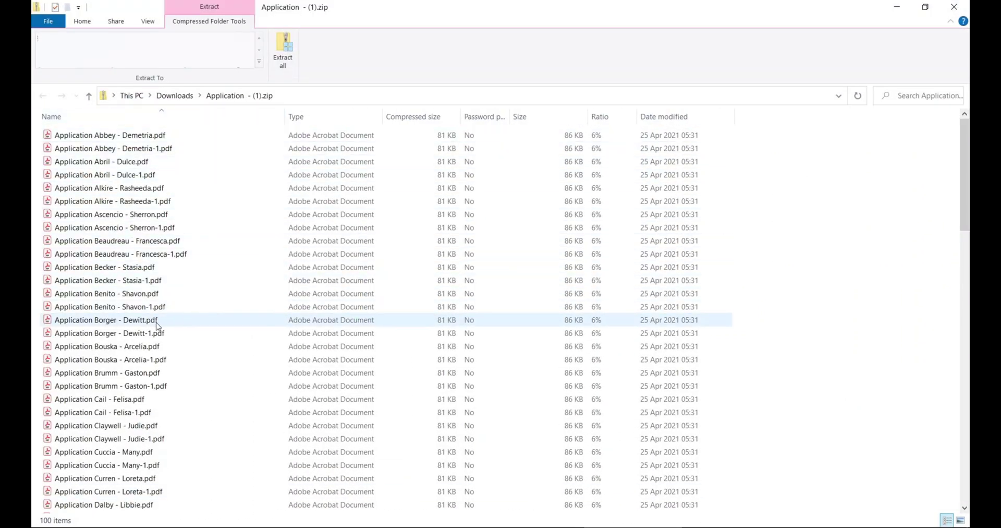
pyautogui.click(157, 322)
pyautogui.doubleClick(157, 323)
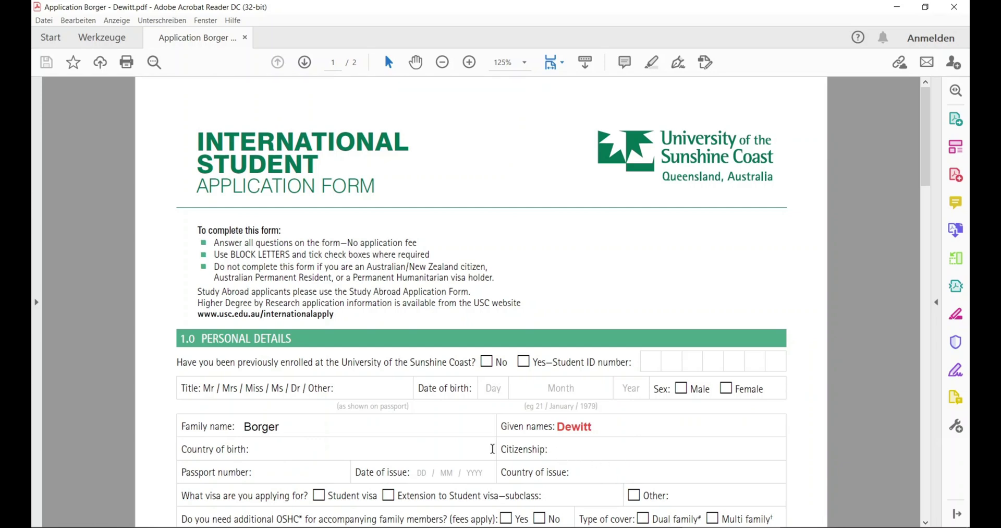
pyautogui.click(963, 5)
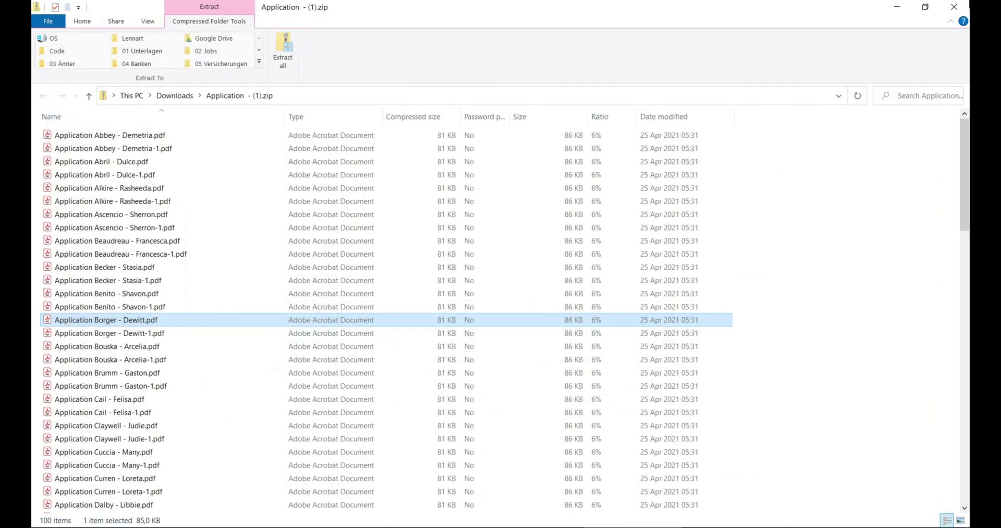
pyautogui.click(965, 5)
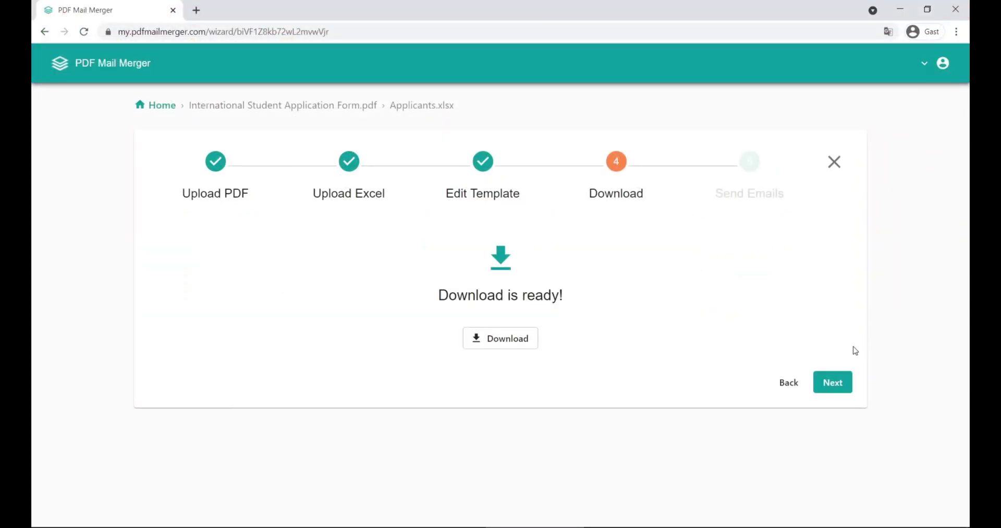
# Step: Advance to the Send Emails step and send the emails to all 100 applicants
pyautogui.click(840, 387)
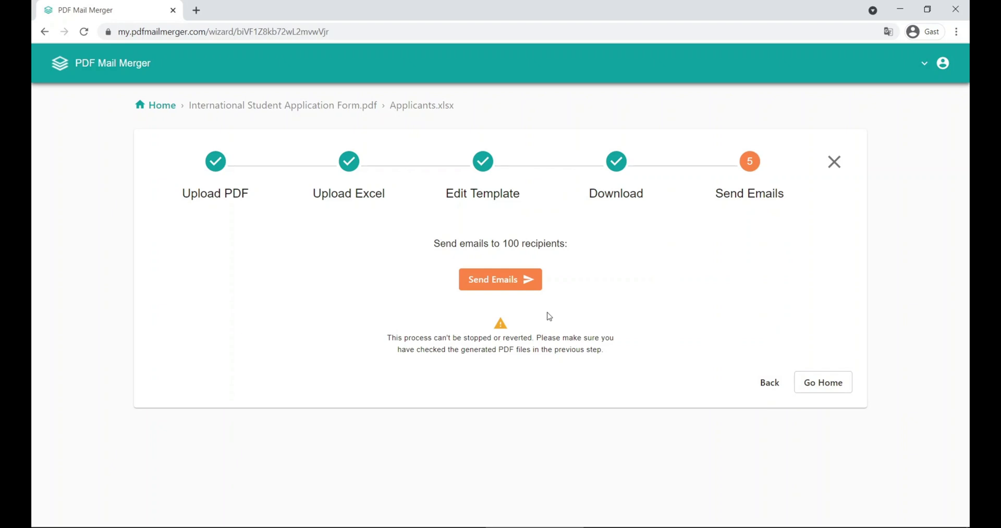
pyautogui.click(501, 292)
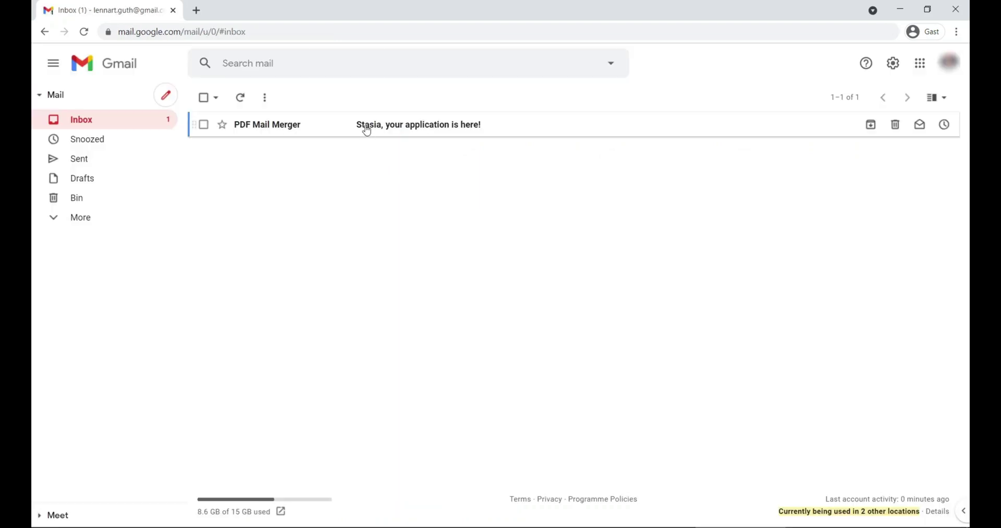
pyautogui.click(335, 128)
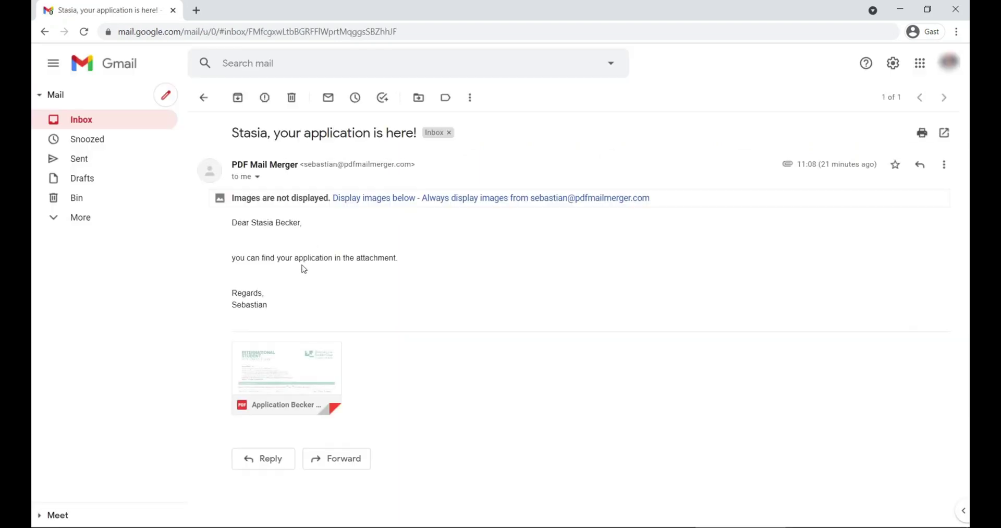
pyautogui.click(294, 375)
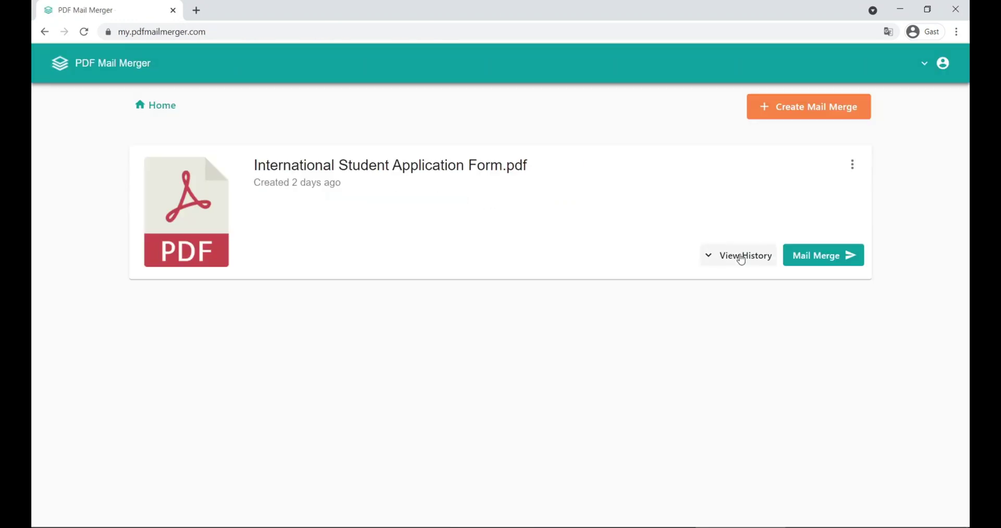
# Step: Open the form's mail merge history and view the Applicants.xlsx email delivery report
pyautogui.click(740, 255)
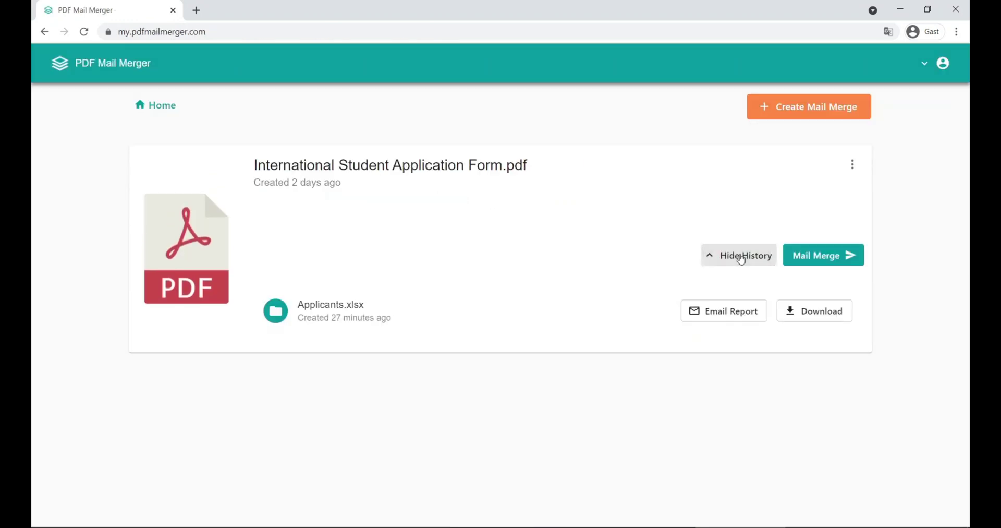
pyautogui.click(726, 318)
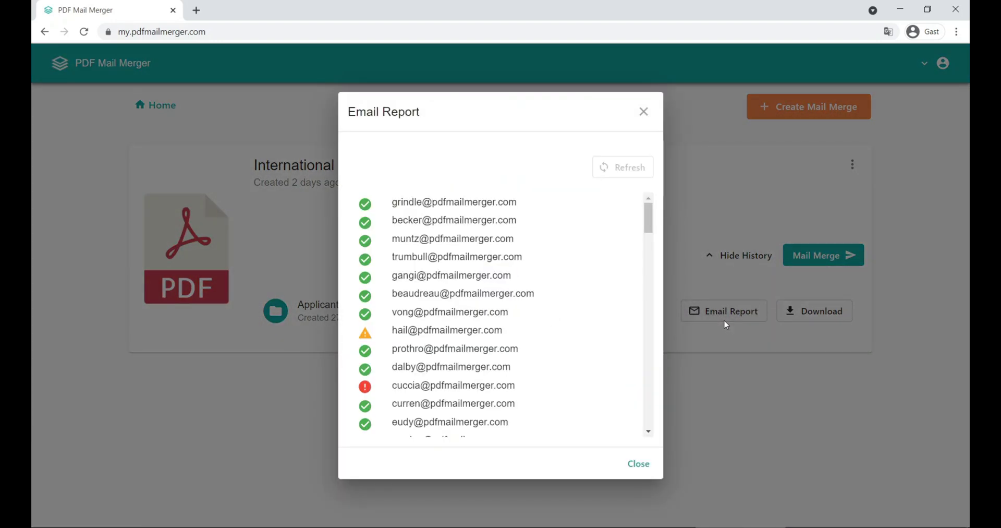